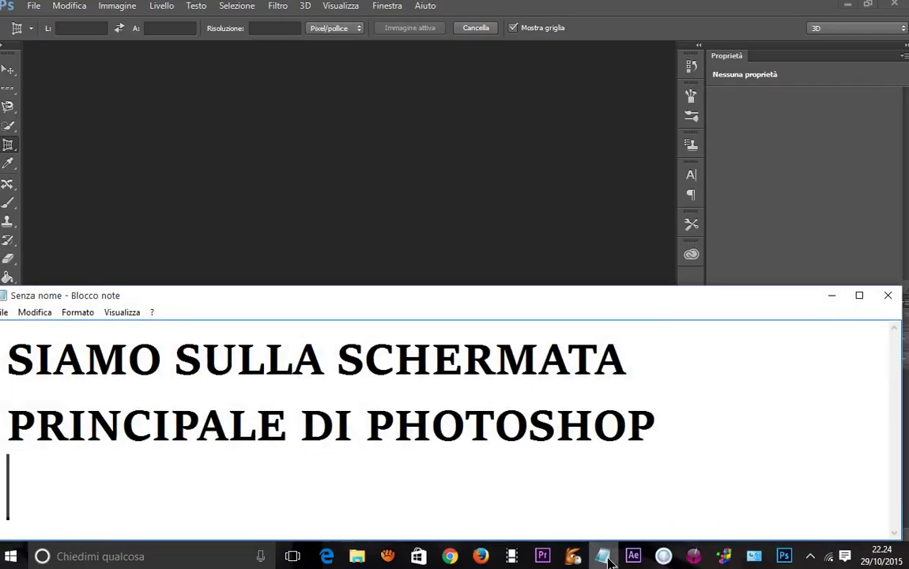
Step: Minimize the Notepad caption window and bring up the Apri dialog from the empty workspace
left_click(604, 556)
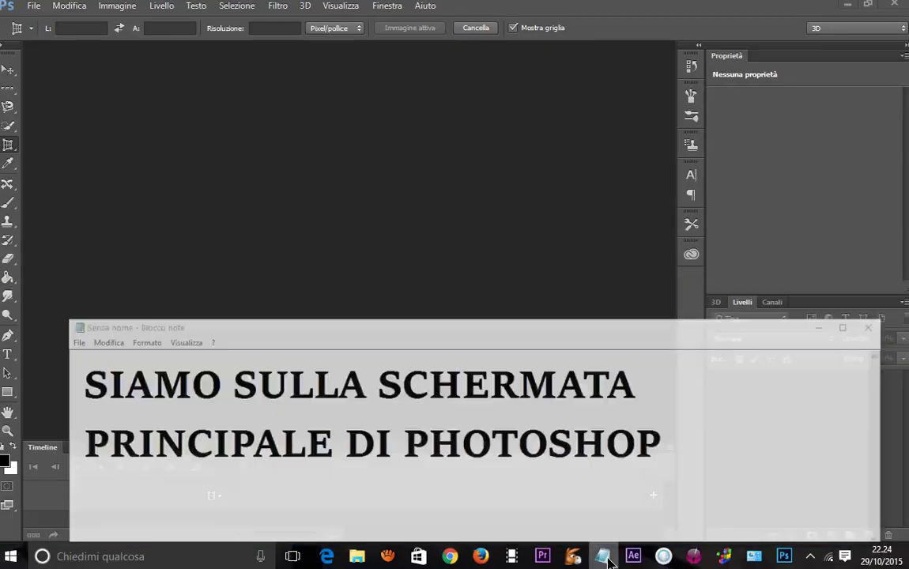
left_click(604, 556)
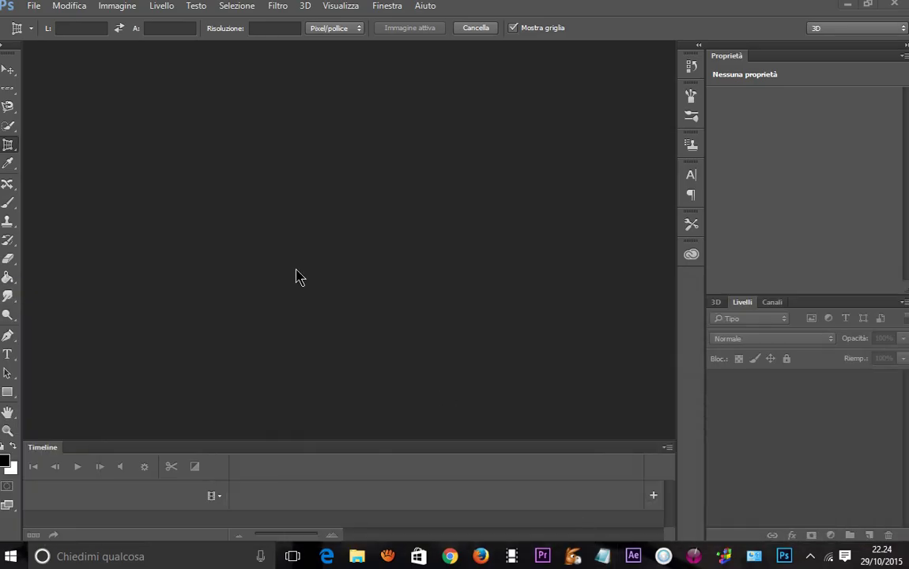
double_click(297, 275)
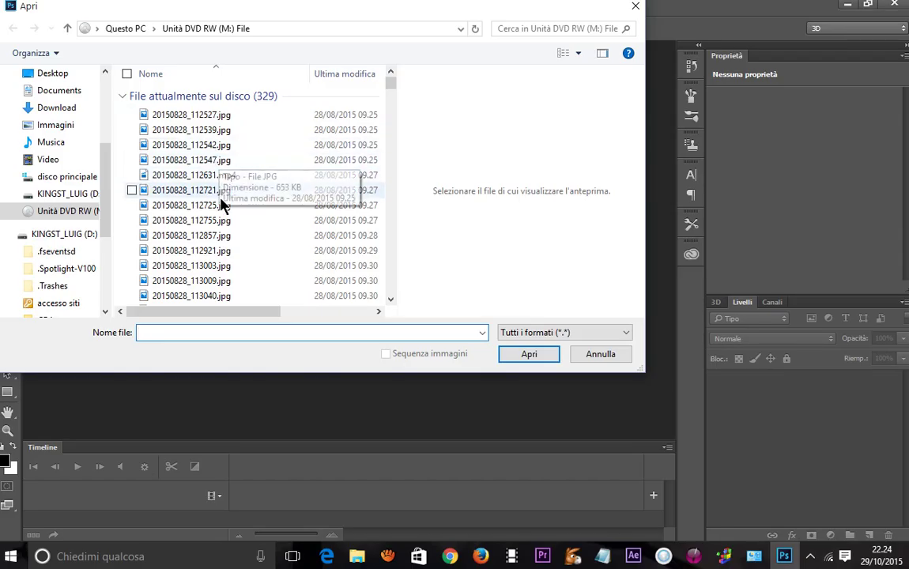
Step: Open 20150828_113159.jpg from the DVD drive (M:) as a new document
scroll(223, 192, "down", 2)
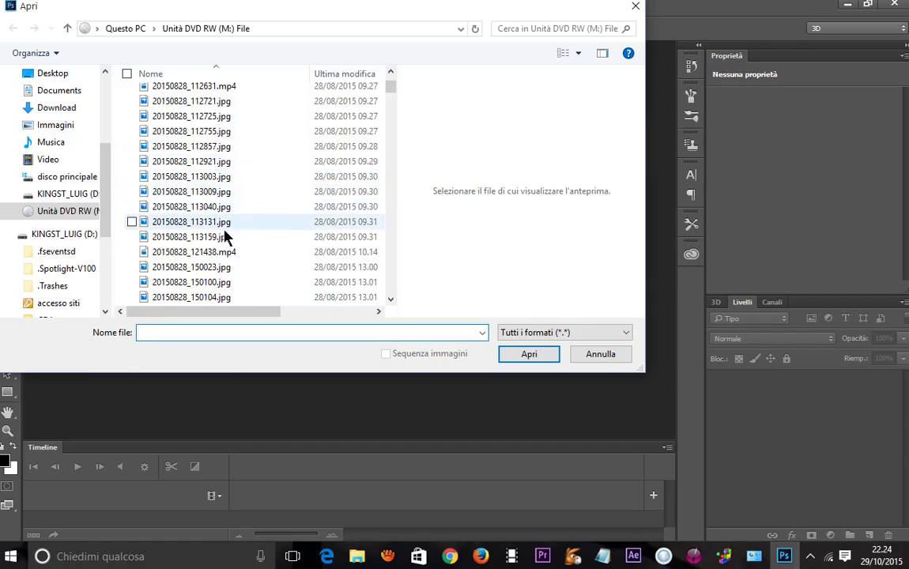
left_click(213, 237)
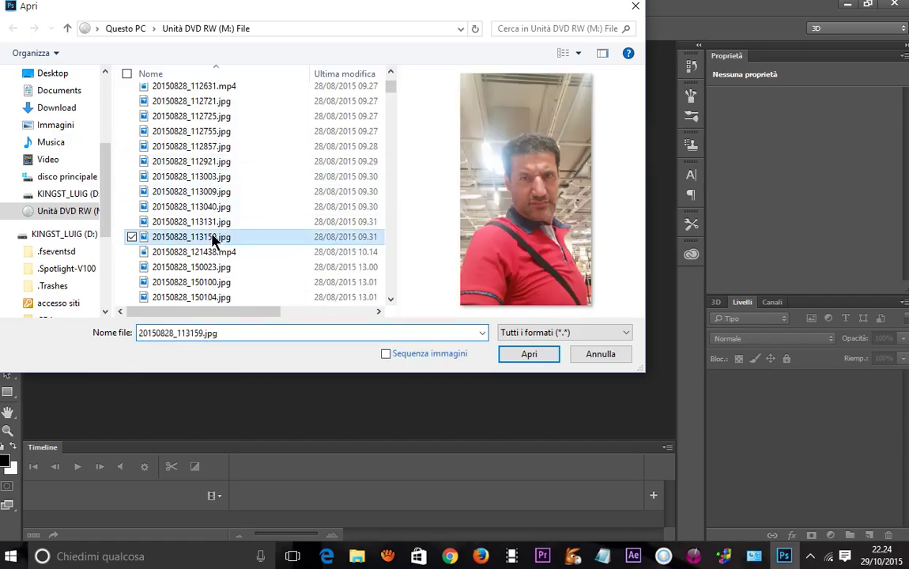
left_click(529, 354)
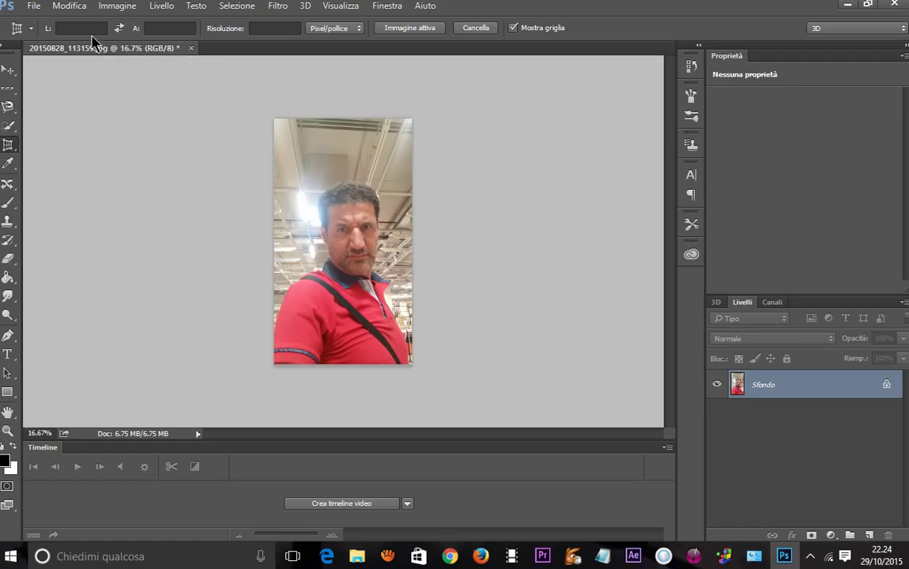
Step: Place four Perspective Crop corners around the man's face
left_click(17, 31)
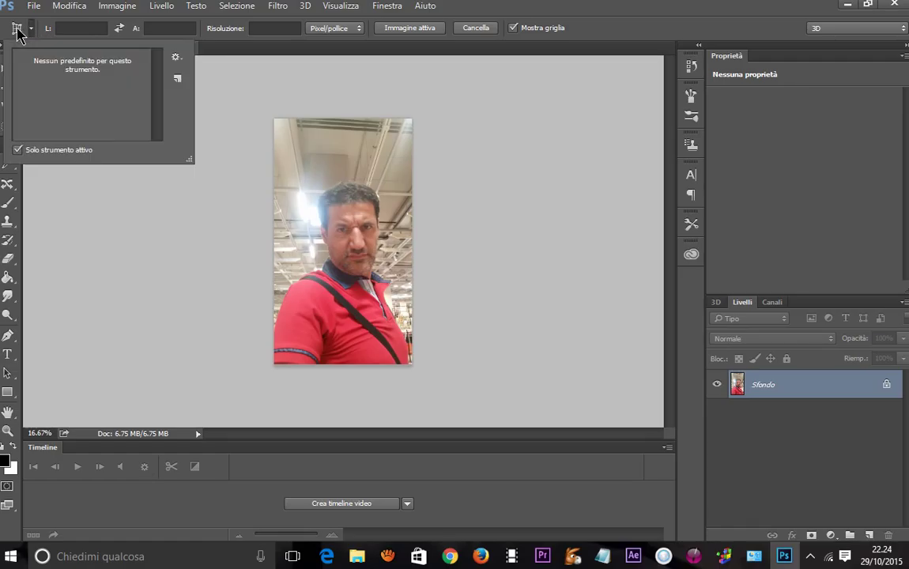
left_click(295, 270)
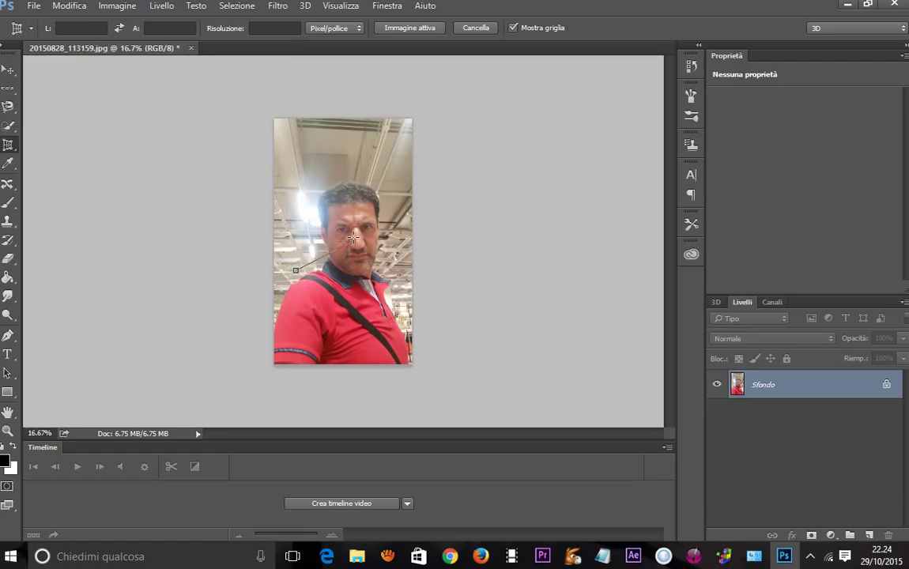
left_click(344, 150)
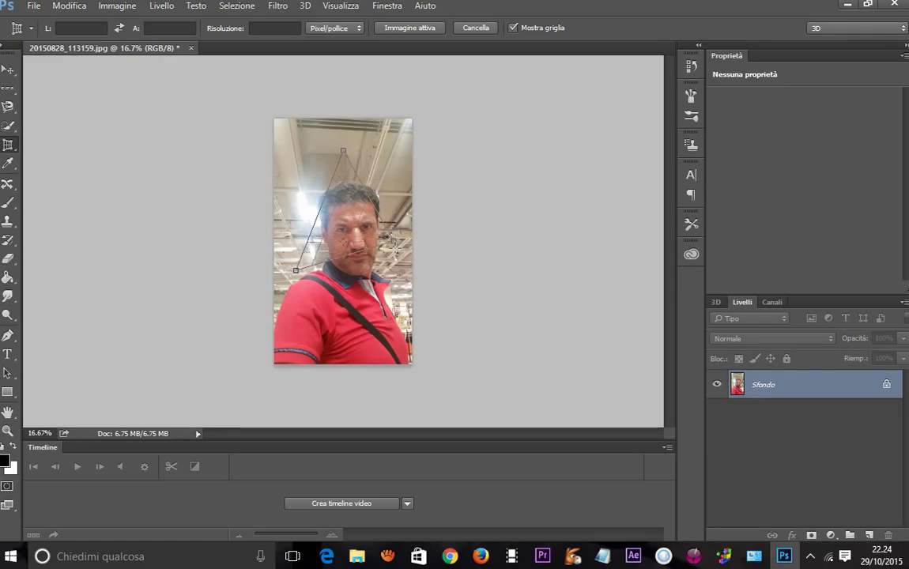
left_click(411, 257)
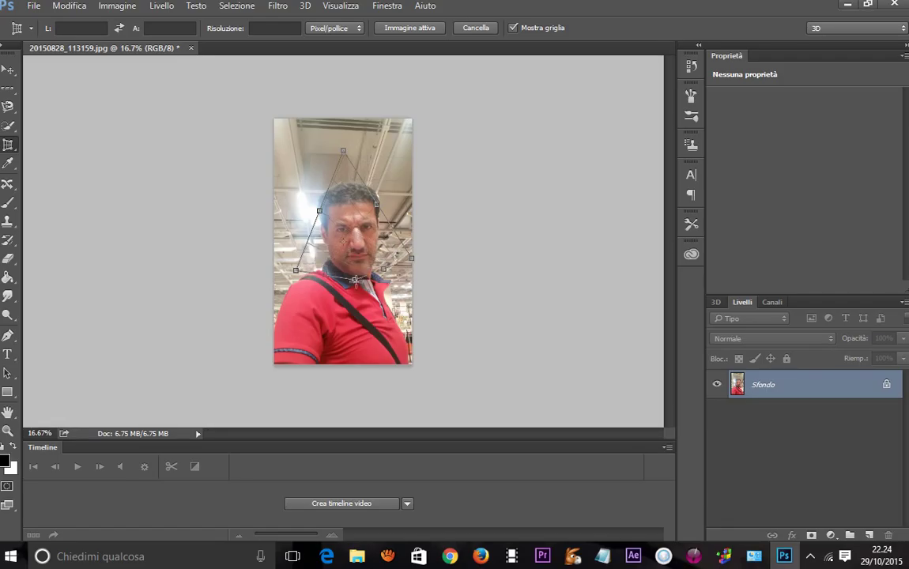
left_click(358, 288)
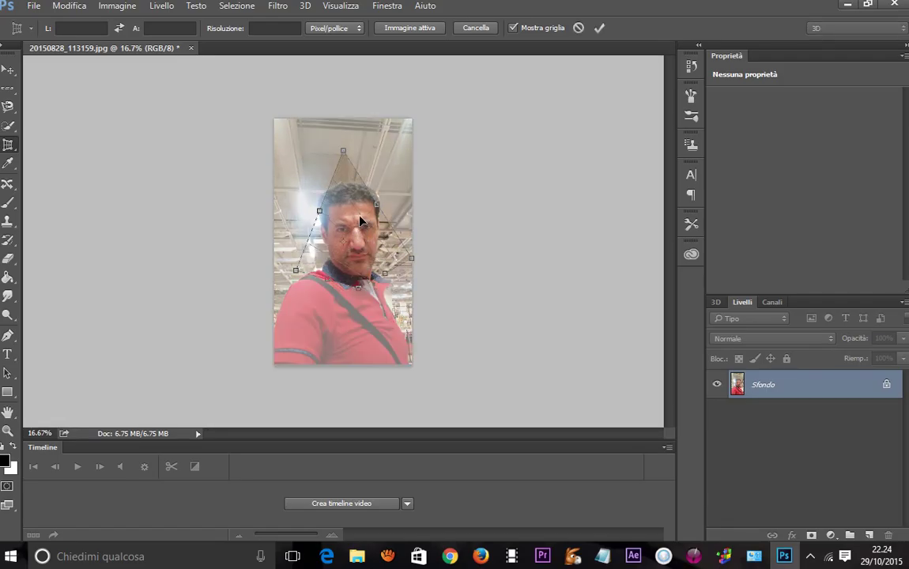
Step: Reshape and rotate the crop frame around the face to about 39.7°
left_click_drag(377, 207, 382, 195)
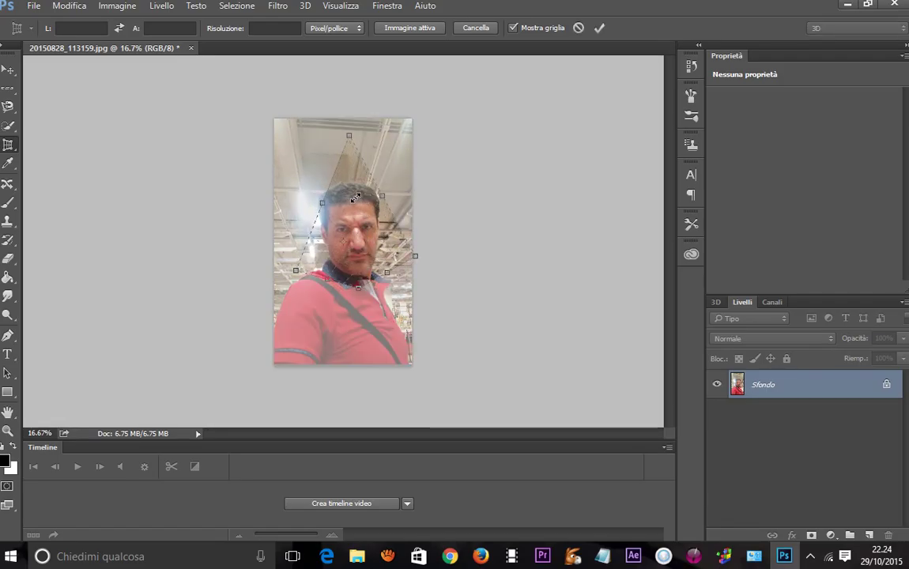
left_click_drag(319, 204, 318, 197)
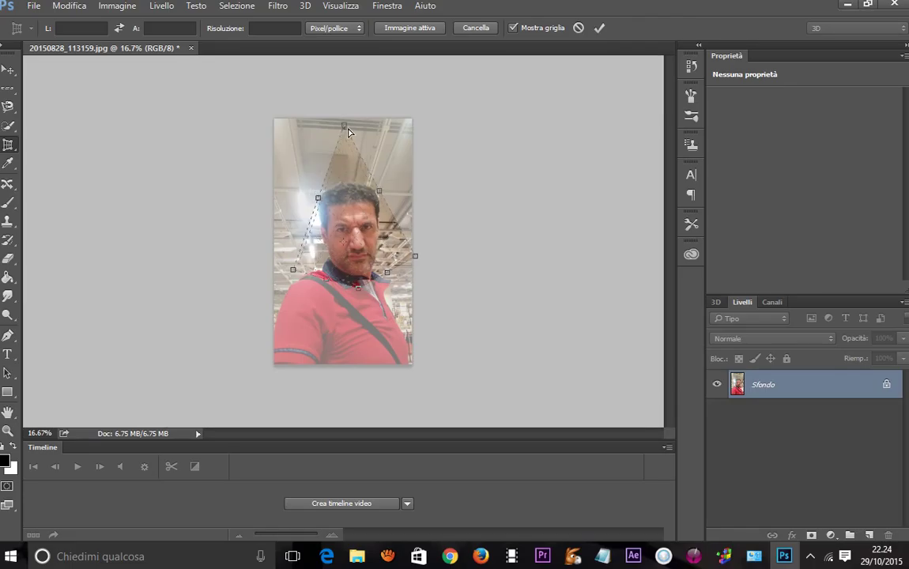
left_click_drag(349, 133, 344, 170)
left_click_drag(317, 222, 304, 207)
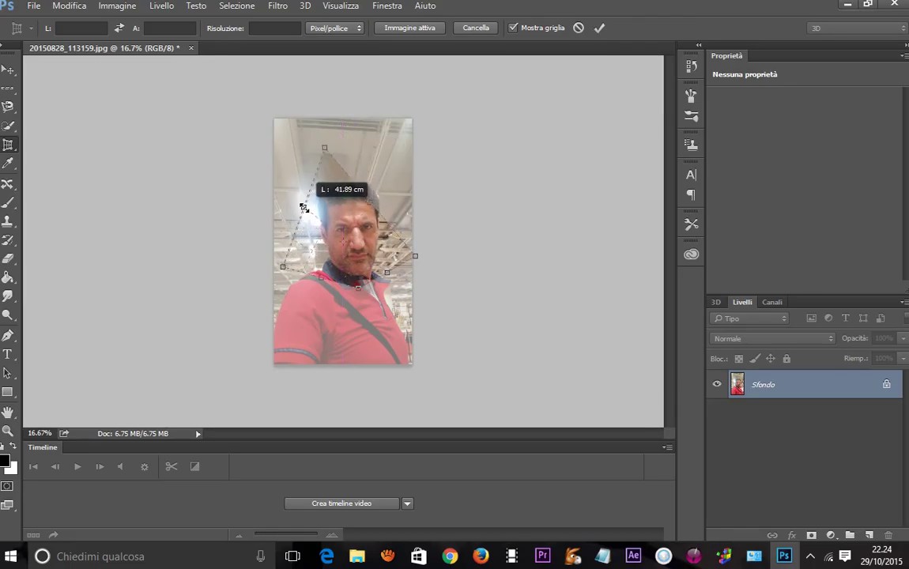
left_click_drag(377, 210, 385, 190)
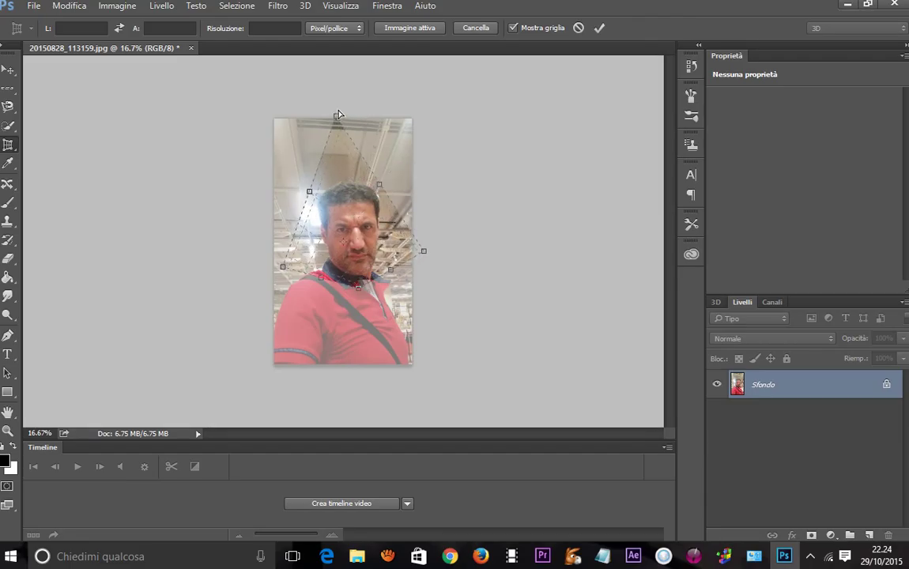
left_click_drag(339, 103, 282, 143)
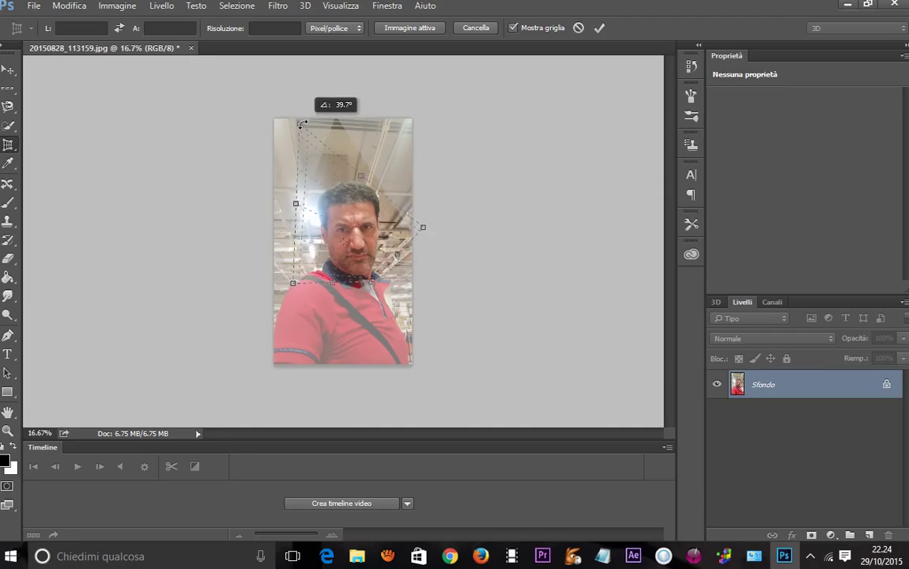
Step: Finish the crop at Immagine attiva size (40.64 × 72.249 cm), commit it, and duplicate Sfondo
mouse_move(282, 143)
left_mouse_down()
mouse_move(242, 184)
mouse_move(308, 189)
left_mouse_up()
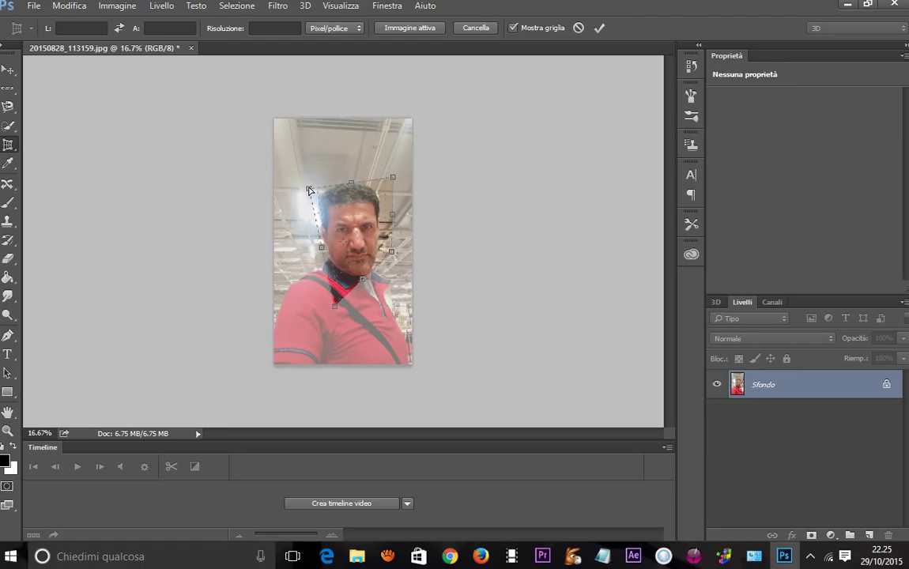
left_click_drag(332, 315, 352, 278)
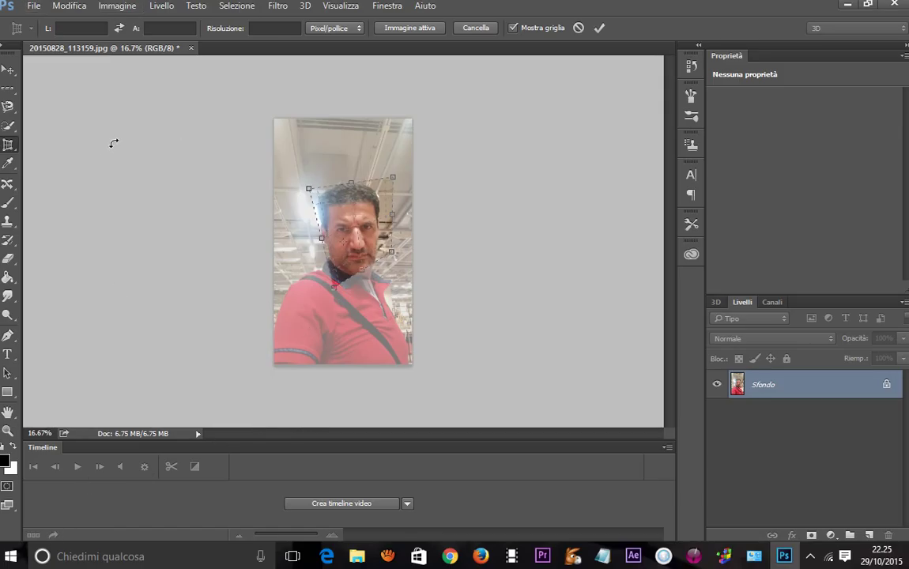
left_click(423, 30)
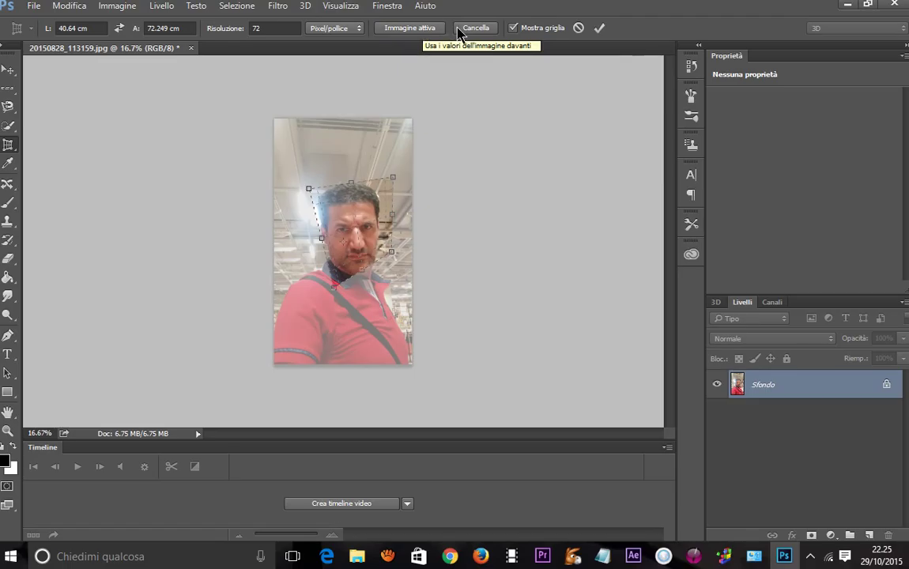
left_click(600, 29)
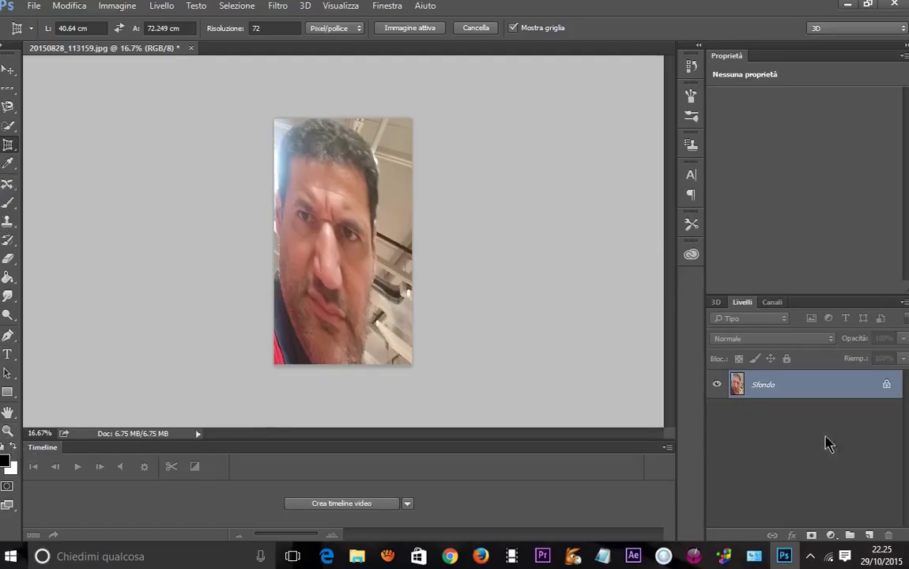
mouse_move(812, 384)
left_mouse_down()
mouse_move(881, 523)
mouse_move(869, 535)
left_mouse_up()
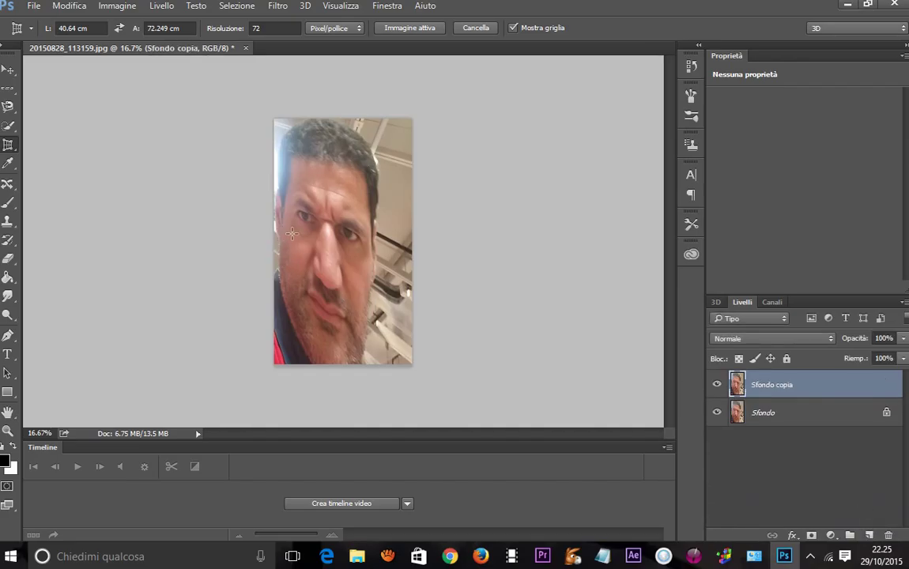
Step: Create the pink 120 × 80 cm, 393.7 ppi, 16-bit canvas Senza titolo-1, then return to the selfie
left_click(36, 11)
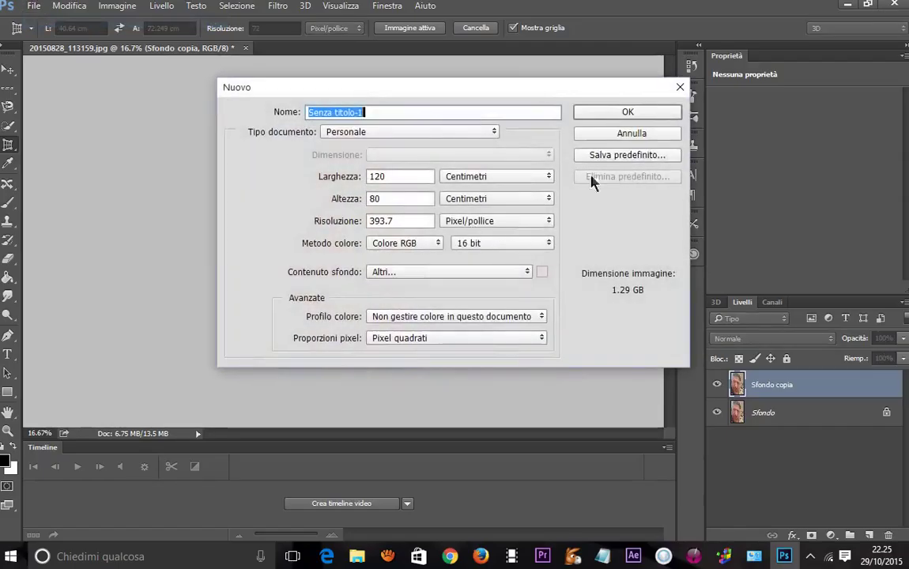
left_click(658, 116)
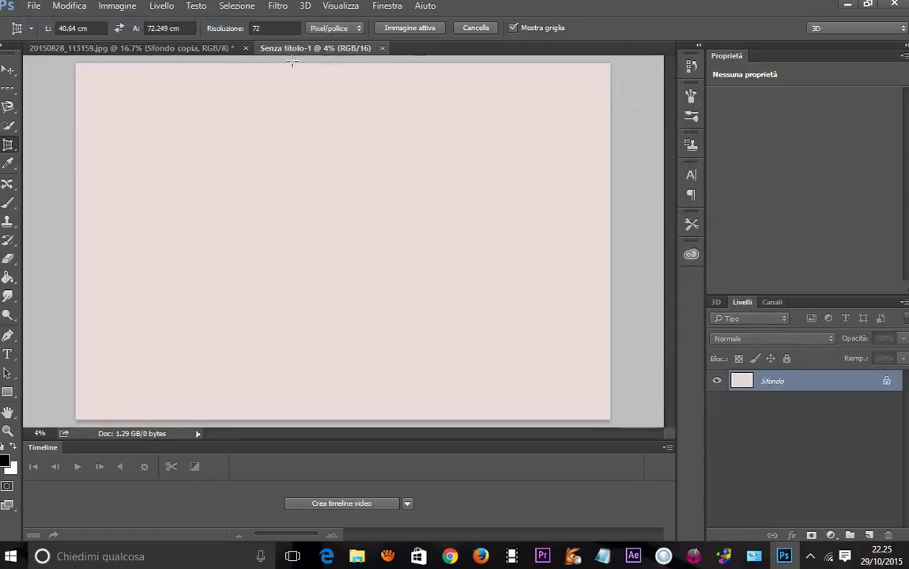
left_click(215, 49)
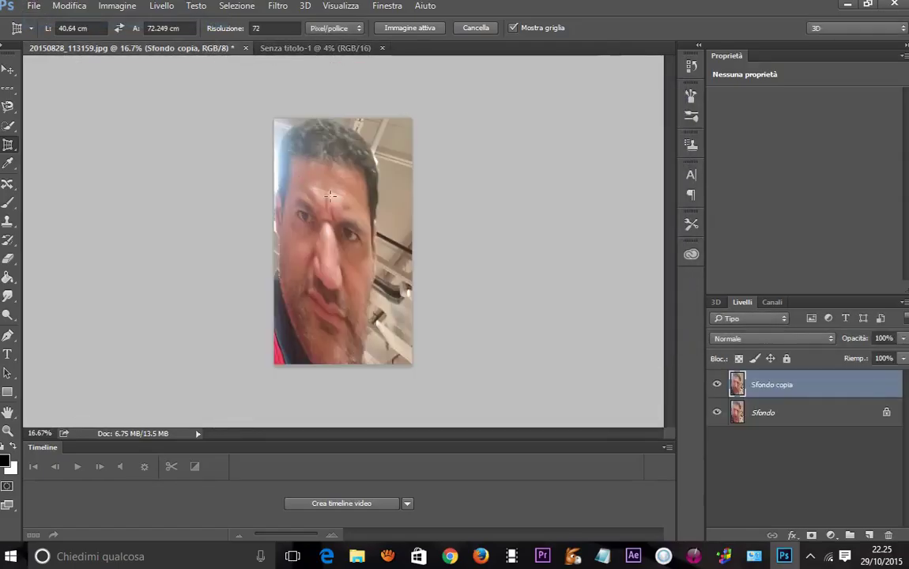
Step: Drag a copy of the face onto the pink canvas, accepting the bit-depth warning
left_click(8, 71)
left_click_drag(318, 251, 319, 99)
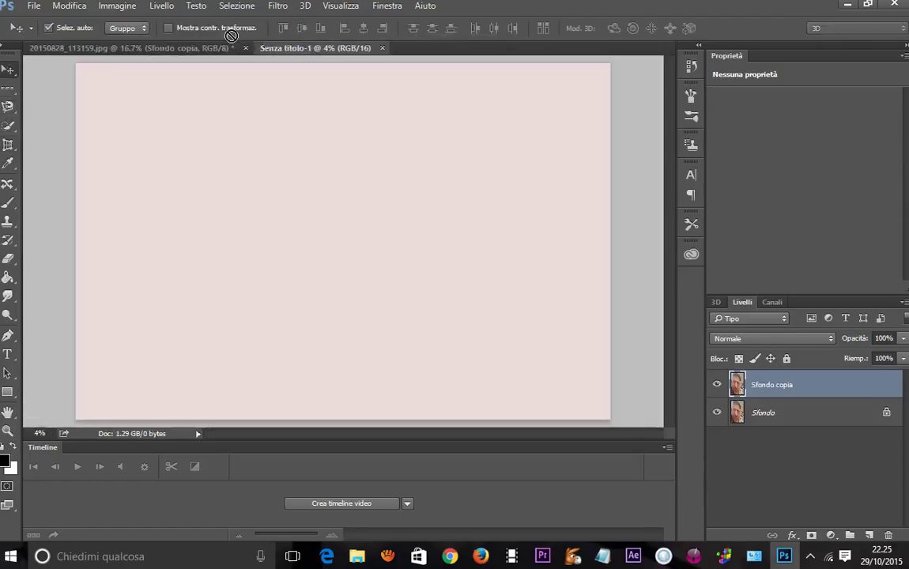
mouse_move(265, 6)
left_mouse_down()
mouse_move(304, 72)
mouse_move(173, 148)
mouse_move(167, 177)
left_mouse_up()
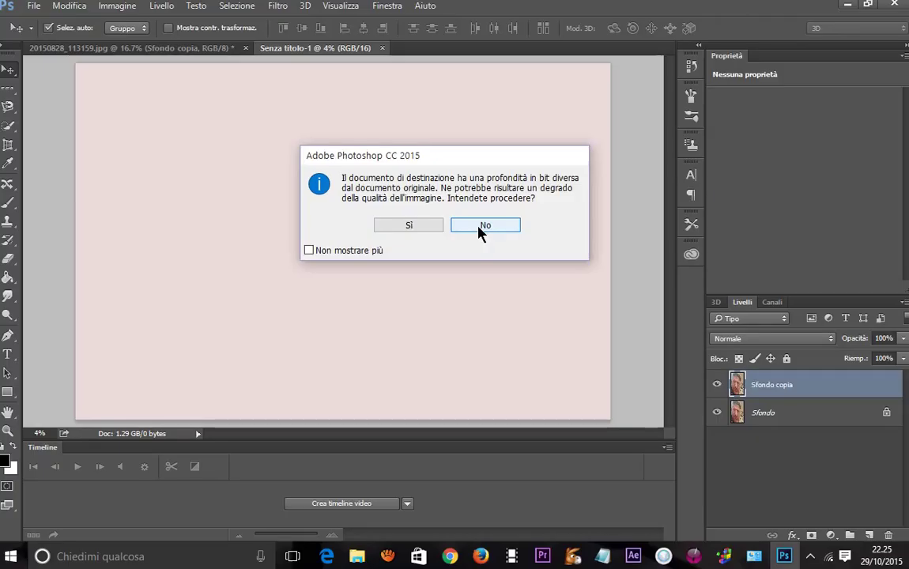
left_click(412, 226)
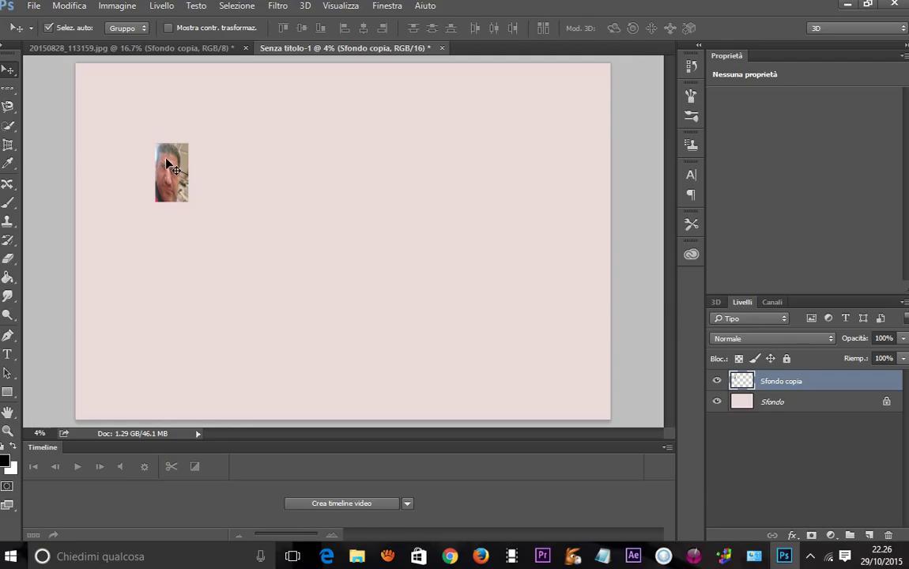
Step: Scale the face copy to about 459–473%, move it top-left, and tilt it about 2°
key("ctrl")
key("ctrl+t")
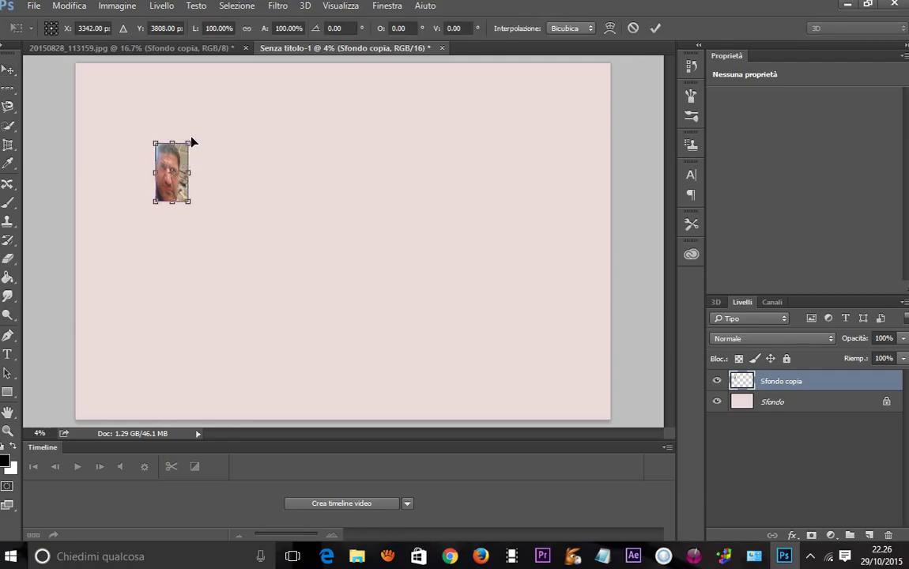
mouse_move(187, 146)
left_mouse_down()
mouse_move(305, 105)
mouse_move(311, 86)
left_mouse_up()
left_click_drag(232, 202, 222, 355)
left_click_drag(223, 268, 151, 260)
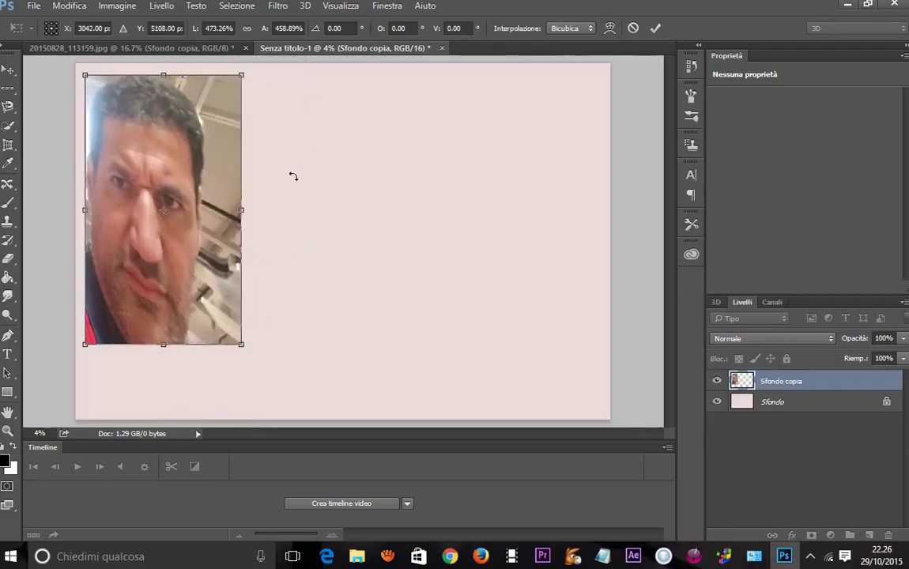
mouse_move(293, 176)
left_mouse_down()
mouse_move(314, 185)
mouse_move(309, 176)
left_mouse_up()
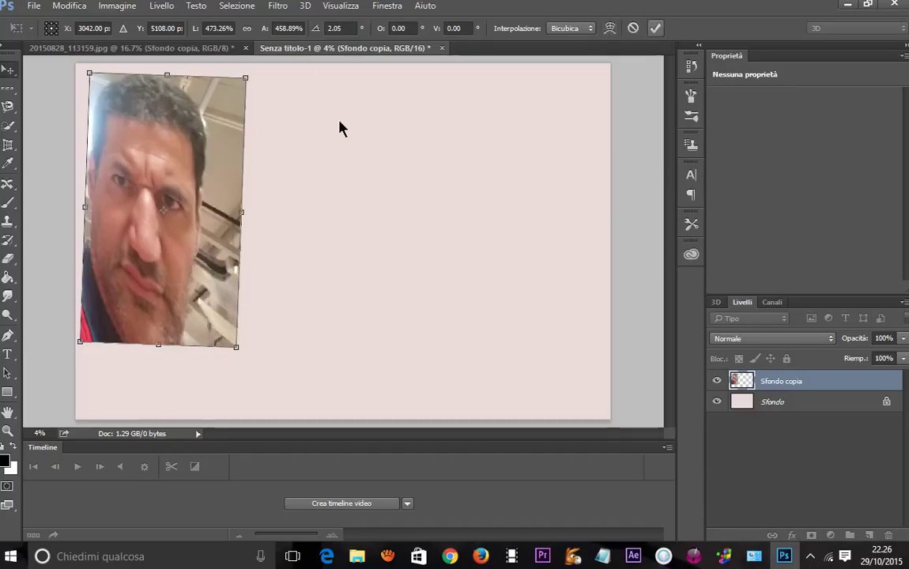
left_click(656, 28)
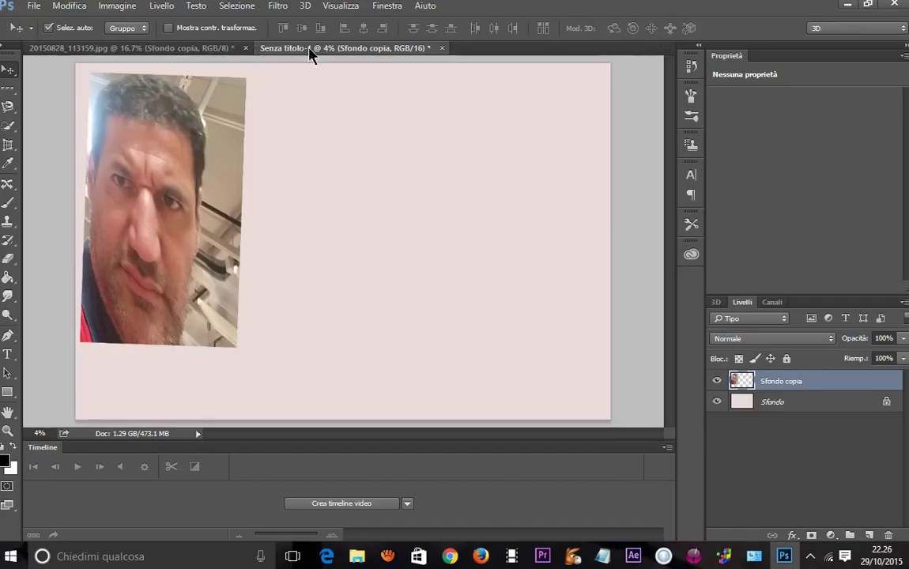
left_click(226, 50)
Step: Drop a second copy of the selfie onto Senza titolo-1, accepting the bit-depth warning
left_click_drag(305, 291, 400, 53)
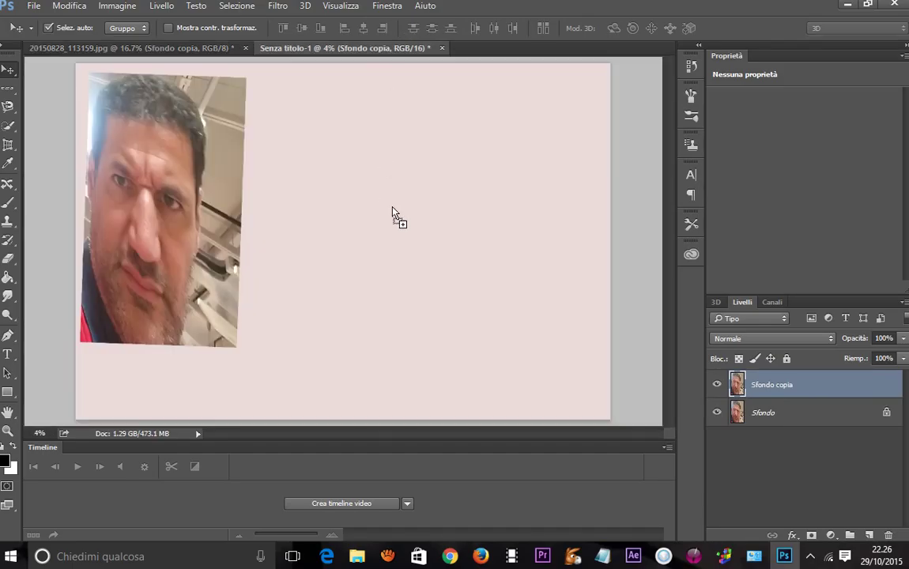
left_click_drag(400, 52, 399, 212)
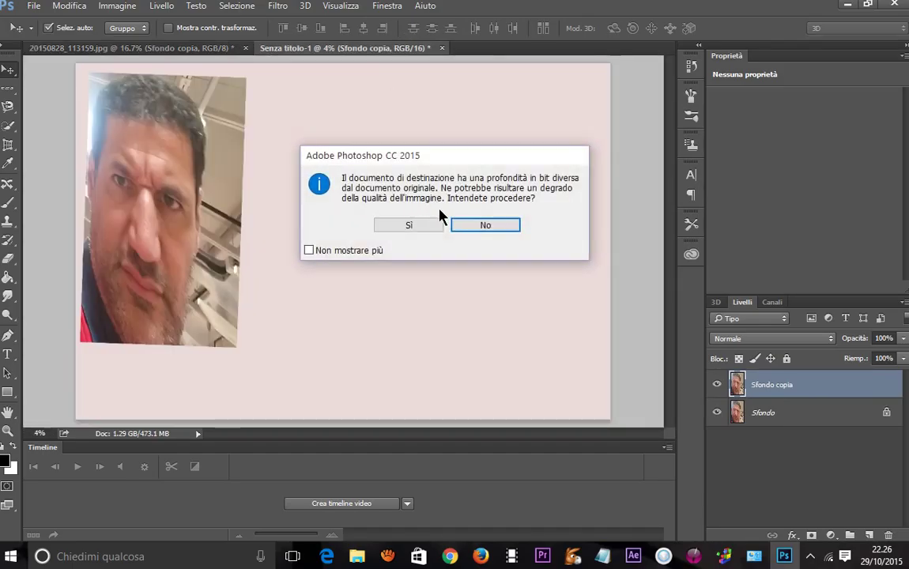
left_click(424, 225)
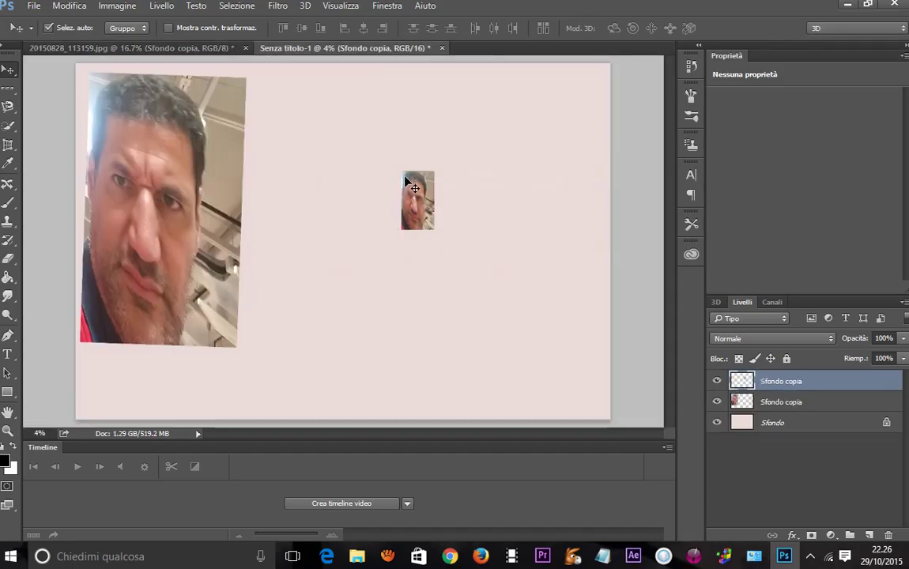
Step: Scale the second copy to about 671% × 456% and place it beside the first, nearly level
key("ctrl+t")
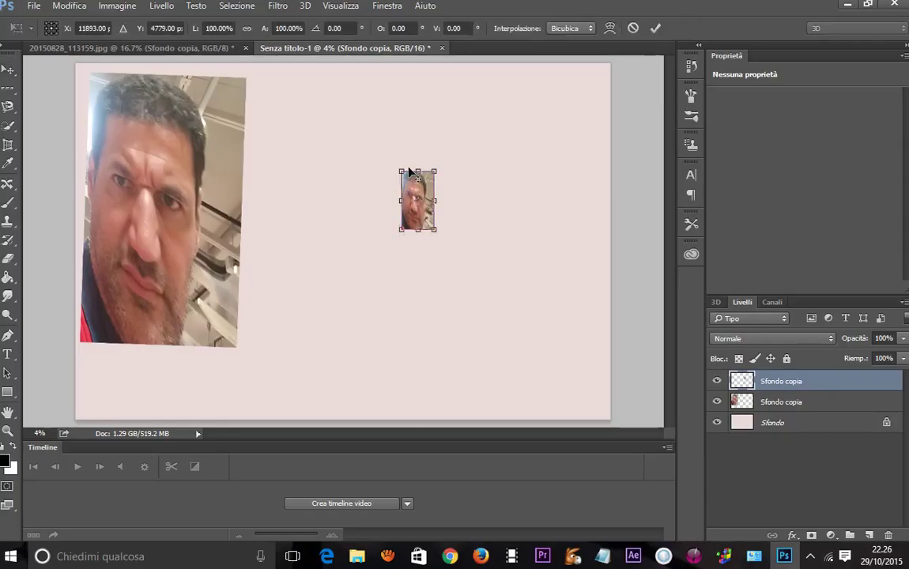
mouse_move(399, 170)
left_mouse_down()
mouse_move(284, 85)
mouse_move(245, 79)
left_mouse_up()
mouse_move(434, 230)
left_mouse_down()
mouse_move(468, 366)
mouse_move(469, 349)
left_mouse_up()
mouse_move(312, 191)
left_mouse_down()
mouse_move(282, 188)
mouse_move(312, 192)
left_mouse_up()
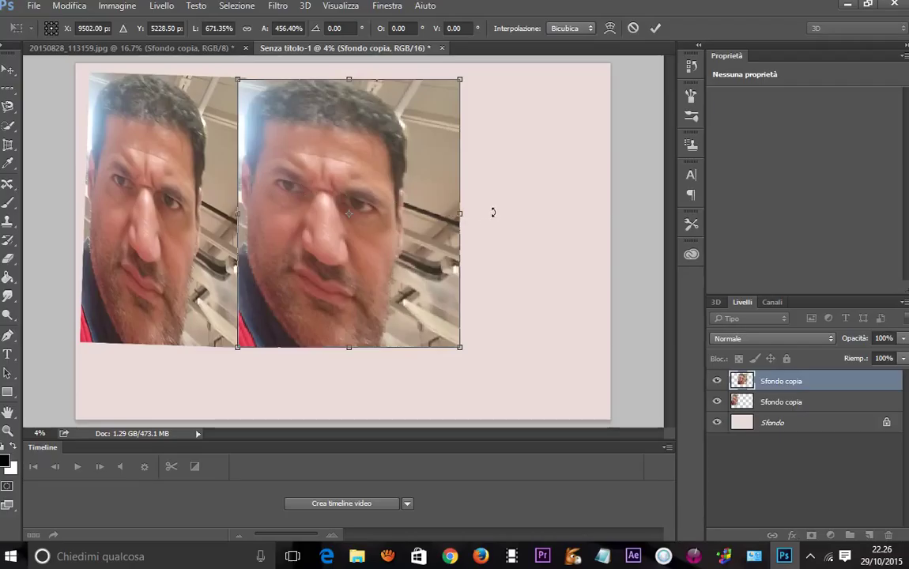
mouse_move(493, 212)
left_mouse_down()
mouse_move(493, 203)
mouse_move(493, 213)
left_mouse_up()
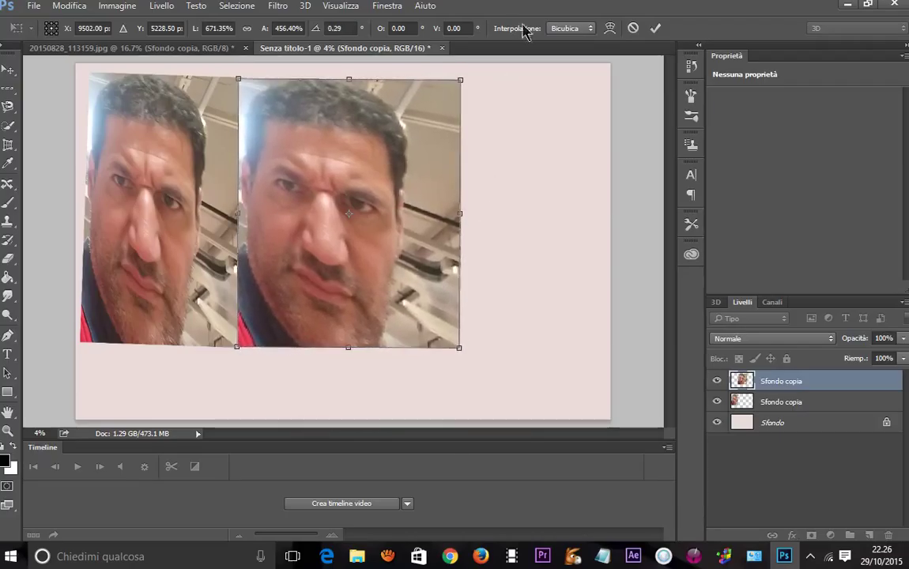
Step: Warp the second copy's bottom edge into a slight downward bow and commit the transform
left_click(609, 29)
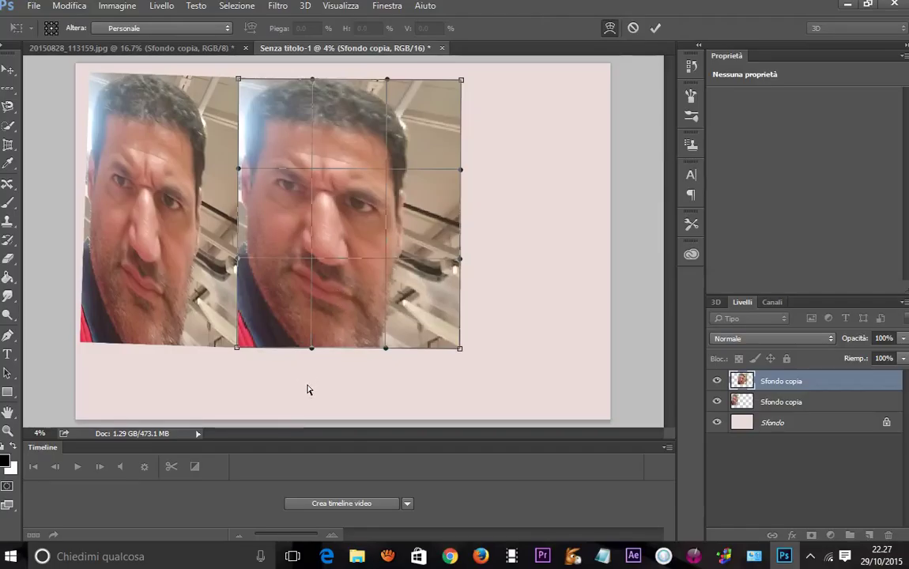
left_click_drag(309, 352, 298, 368)
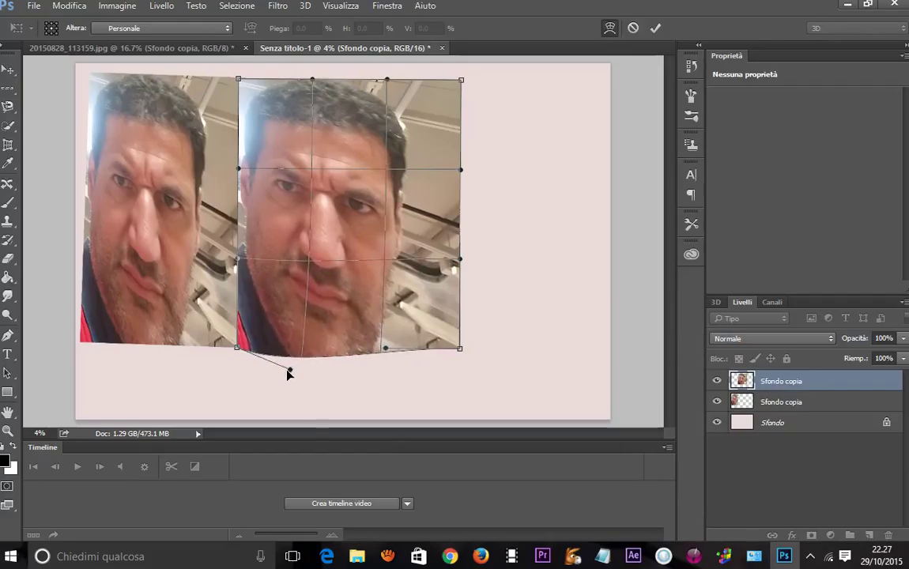
mouse_move(299, 366)
left_mouse_down()
mouse_move(316, 396)
mouse_move(372, 407)
mouse_move(323, 386)
mouse_move(314, 355)
left_mouse_up()
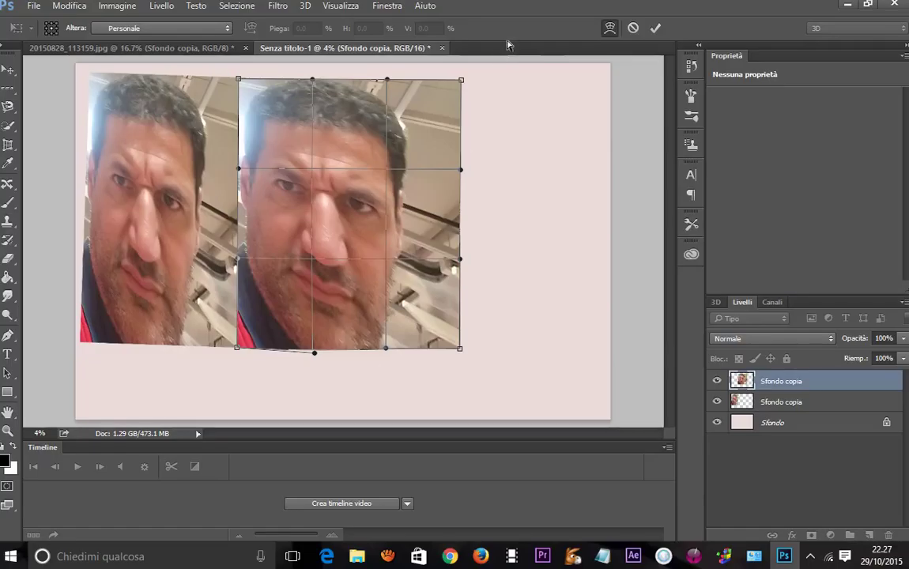
left_click(656, 28)
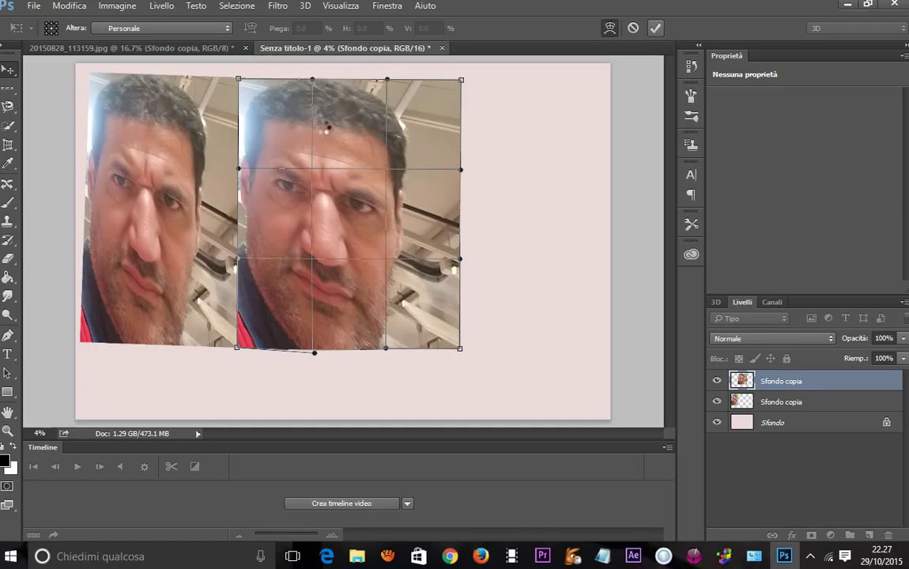
key("Return")
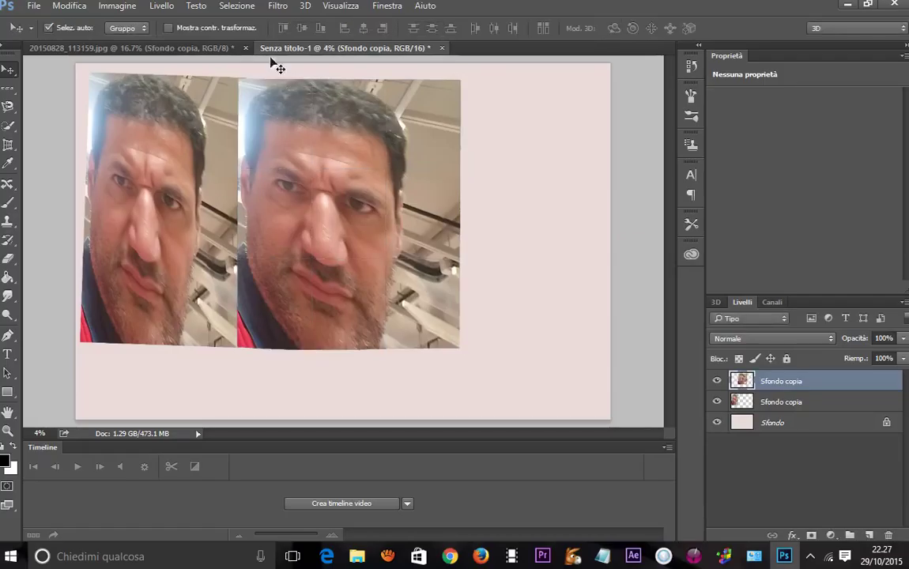
left_click(201, 49)
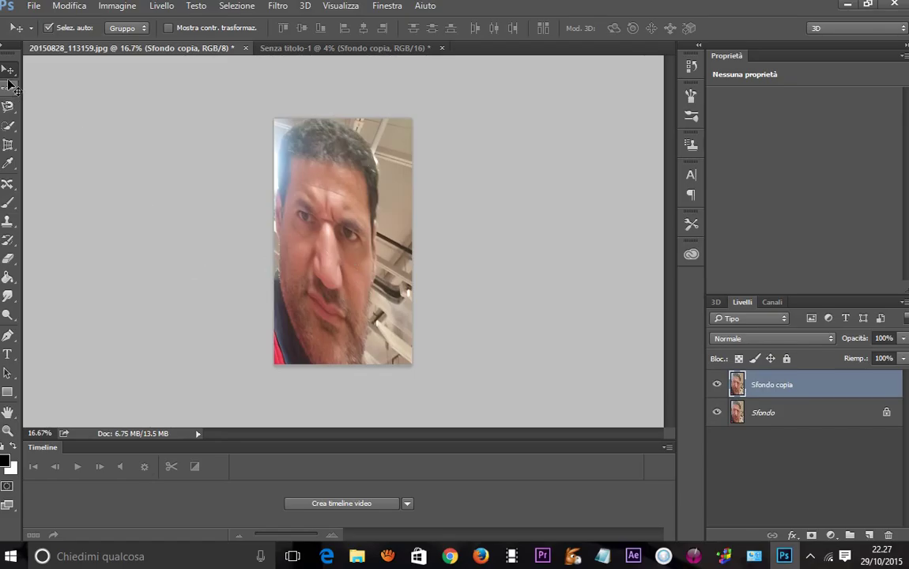
Step: Zoom in on the eyes in the cropped selfie and bring up the lasso tool choices
left_click(9, 130)
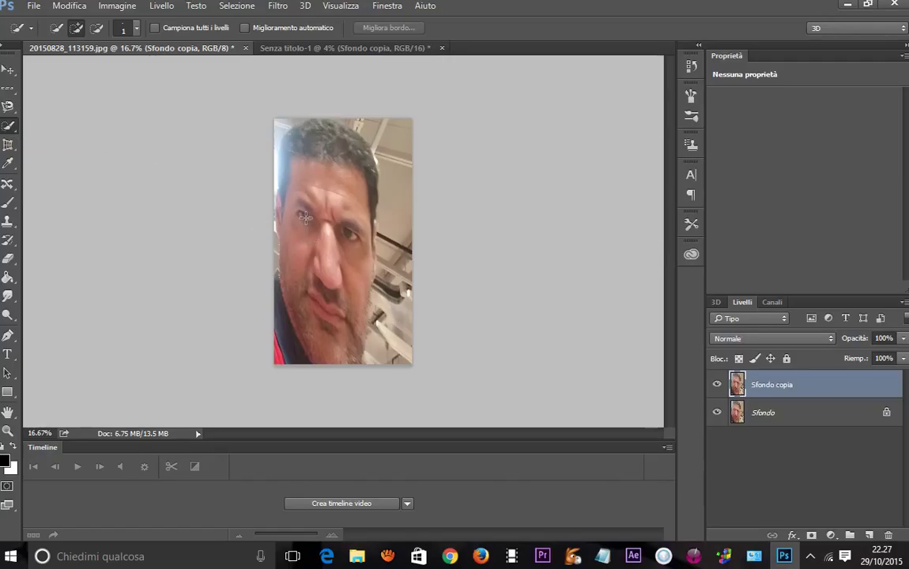
key("ctrl+plus")
key("ctrl+plus")
key("ctrl+plus")
key("ctrl+plus")
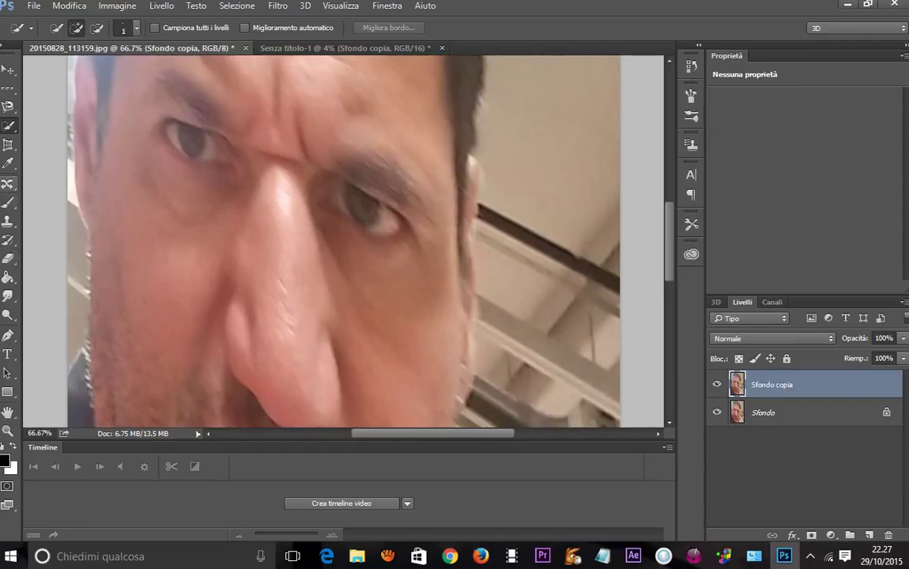
left_click(8, 199)
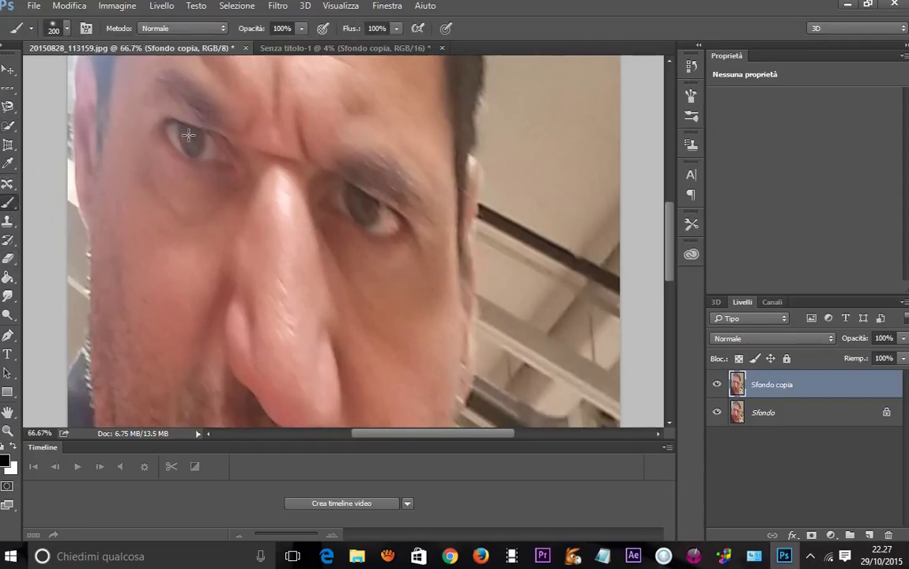
left_click(9, 108)
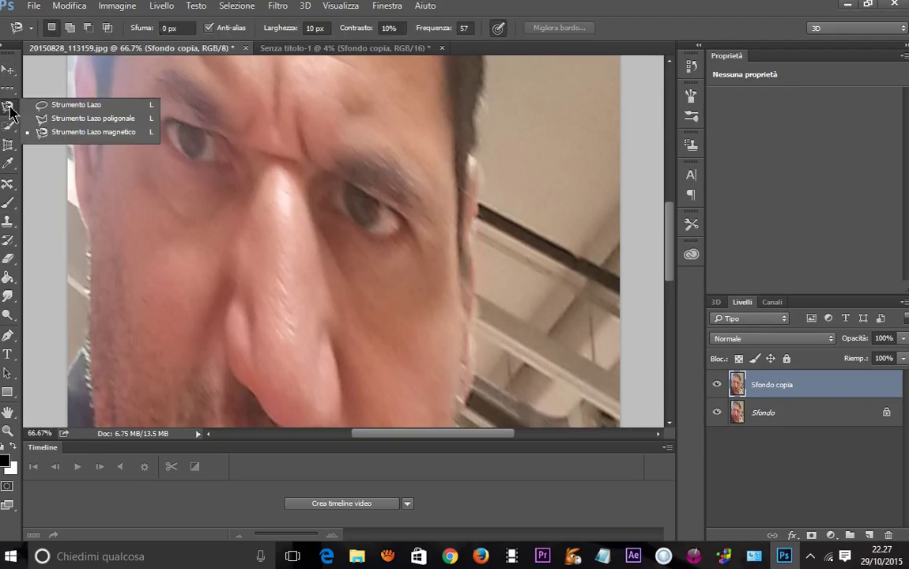
Step: Select the left eye's iris with the Polygonal Lasso
left_click(93, 118)
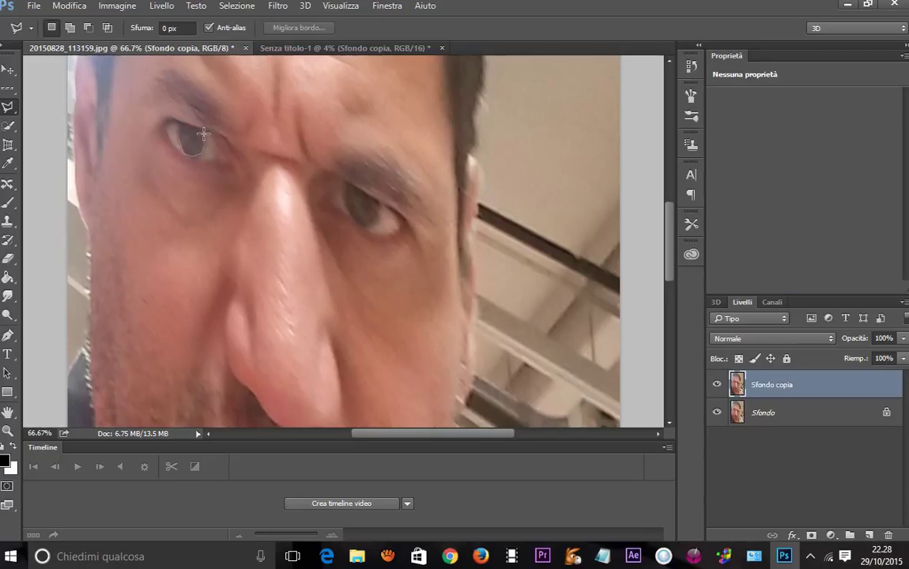
scroll(203, 135, "up", 1)
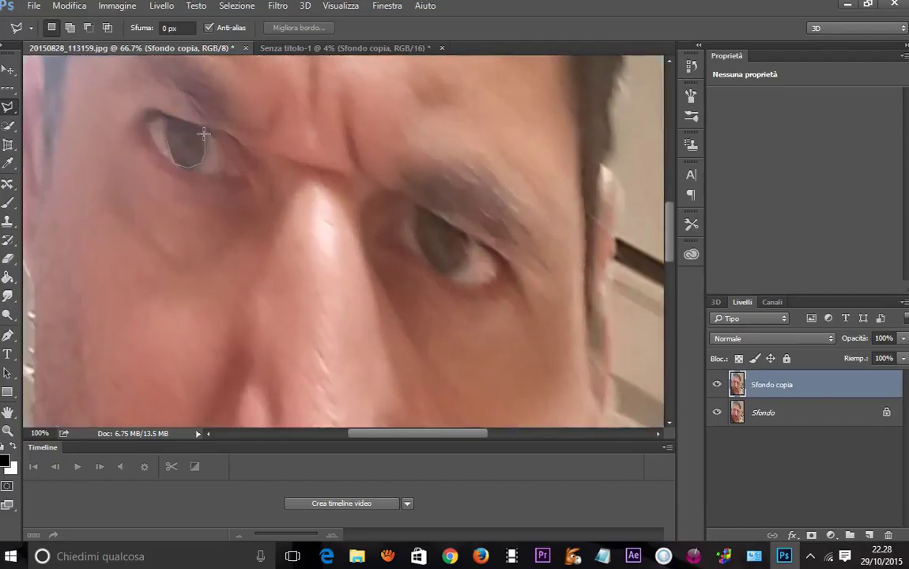
scroll(204, 135, "up", 1)
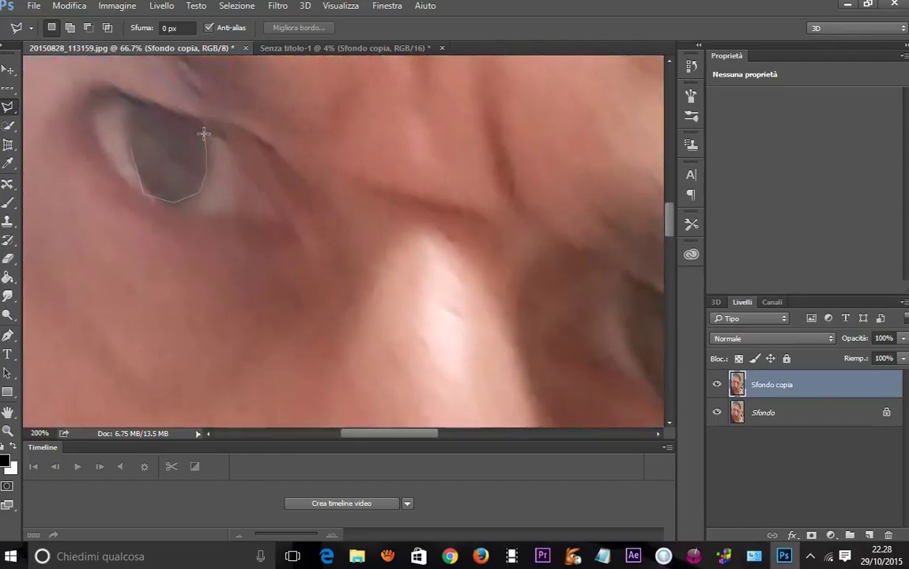
left_click(198, 123)
left_click(131, 105)
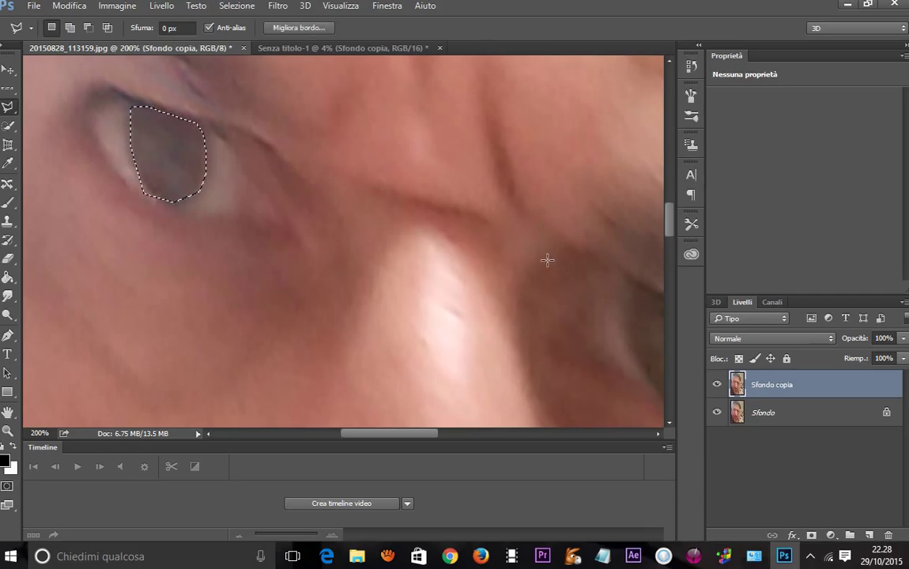
Step: Add the right iris to the selection with Shift, then zoom out to see both
scroll(546, 260, "right", 1)
scroll(546, 260, "right", 2)
scroll(546, 260, "right", 2)
scroll(551, 266, "right", 1)
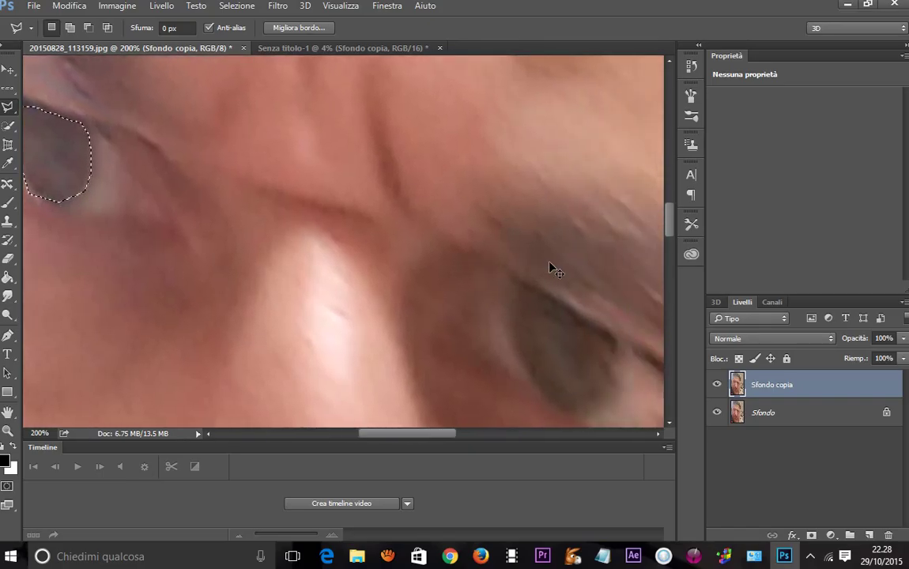
scroll(551, 264, "right", 2)
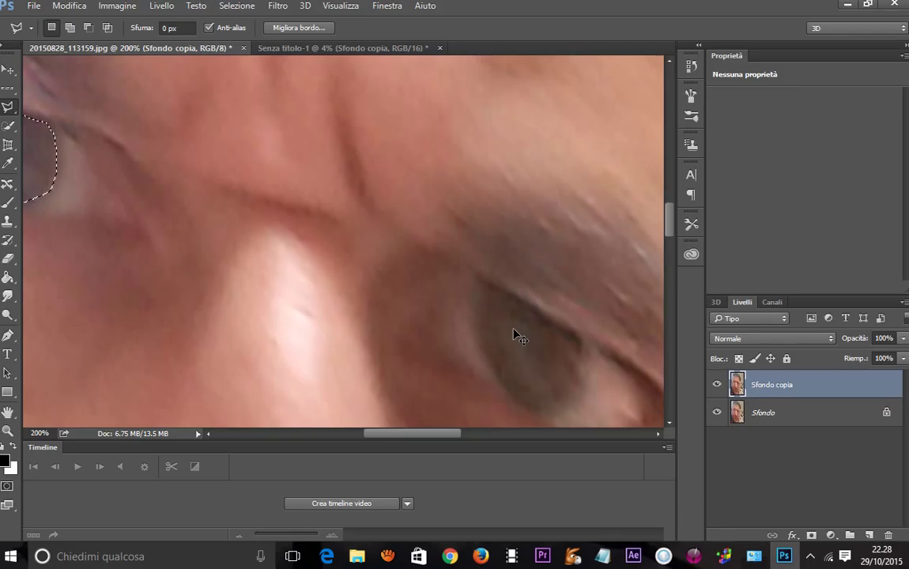
key("alt")
key("shift")
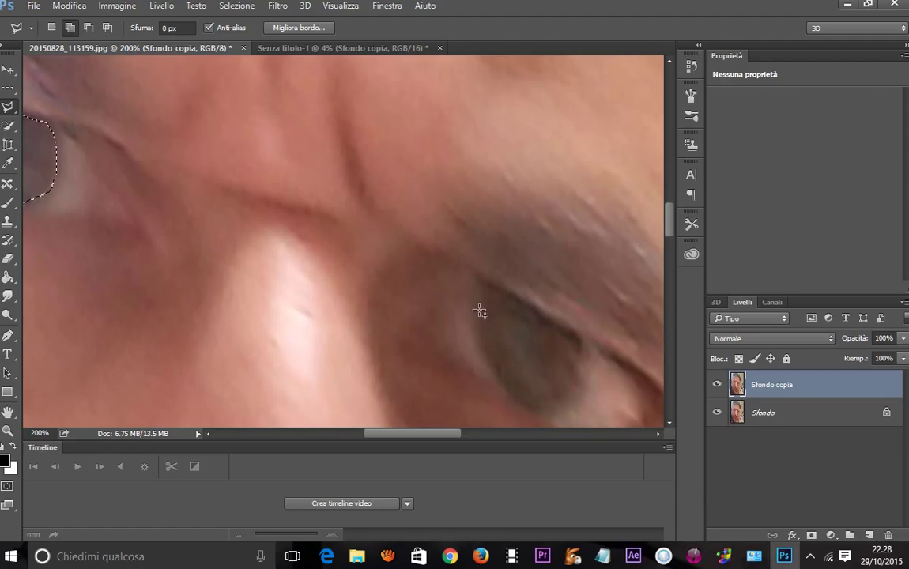
left_click(478, 310)
left_click(478, 344)
mouse_move(502, 387)
left_mouse_down()
mouse_move(544, 413)
mouse_move(572, 414)
mouse_move(585, 379)
mouse_move(583, 345)
mouse_move(488, 291)
left_mouse_up()
key("ctrl+minus")
key("ctrl+minus")
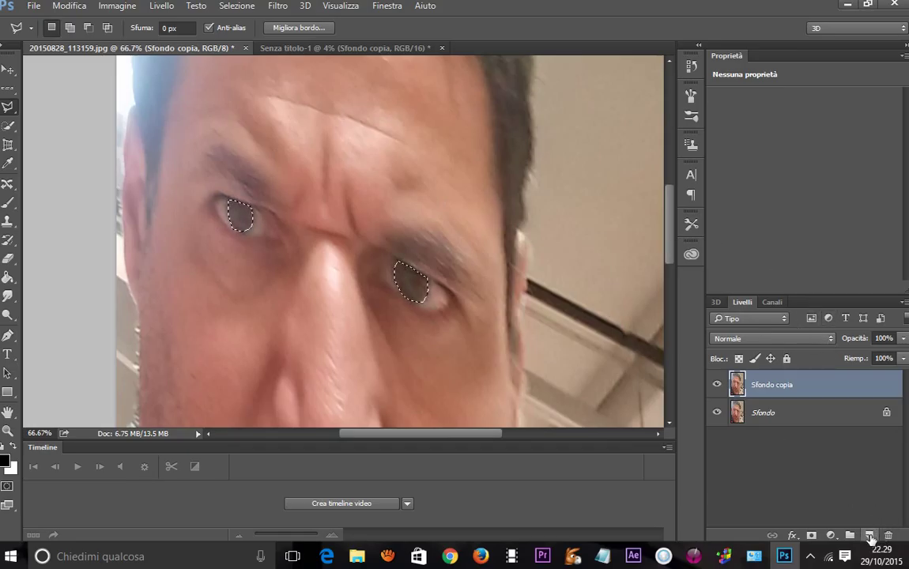
Step: Add and delete an empty layer, then bring up the adjustment layer list
left_click(870, 536)
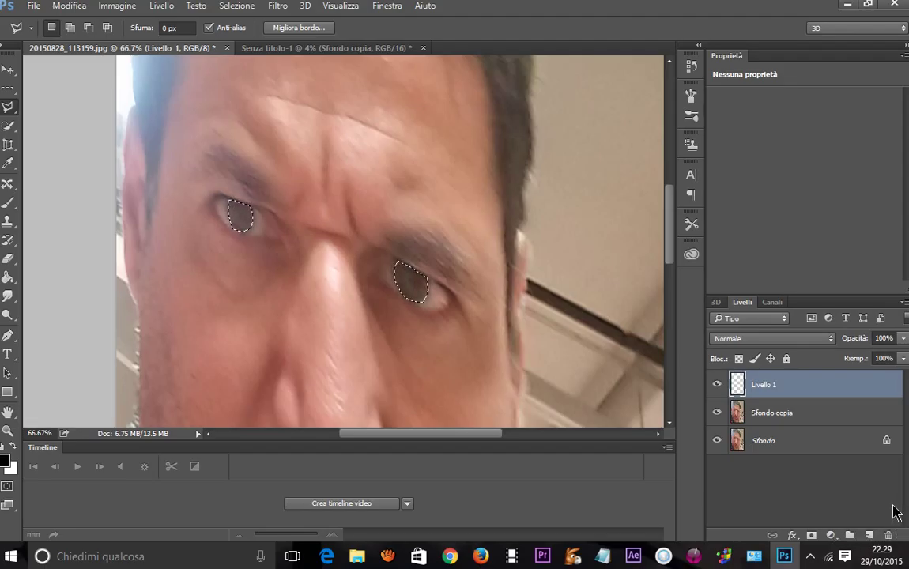
left_click(889, 534)
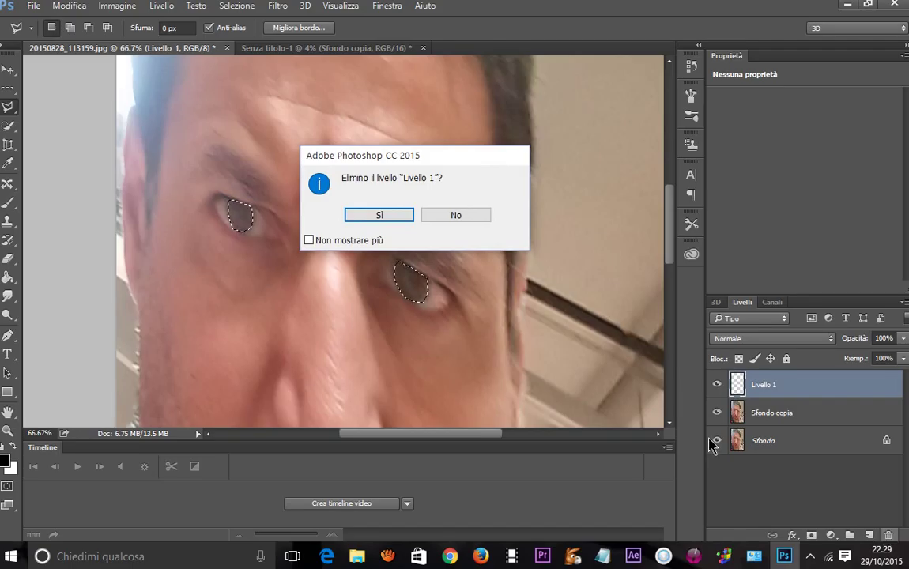
key("Return")
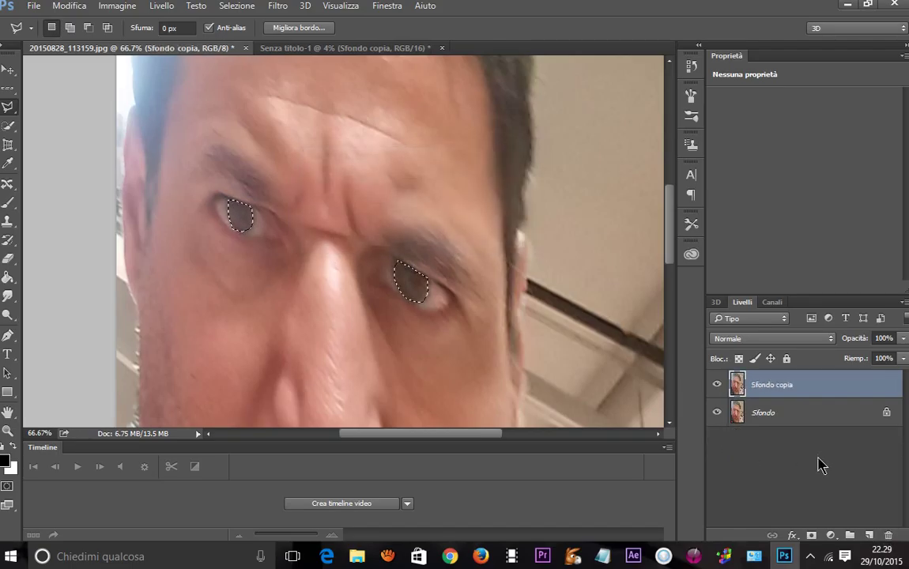
left_click(830, 536)
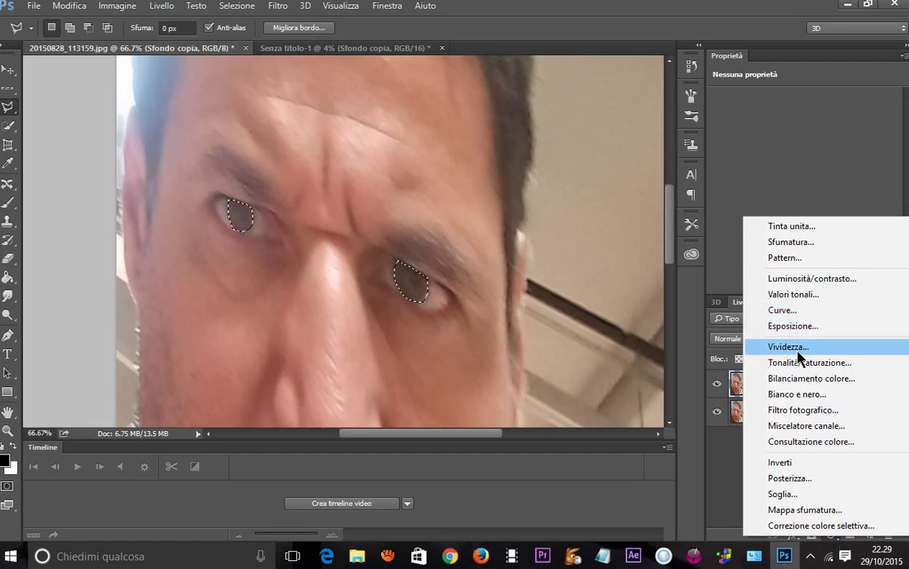
Step: Add a Tonalità/saturazione adjustment to the irises: hue -110, saturation -77, lightness +4
left_click(818, 364)
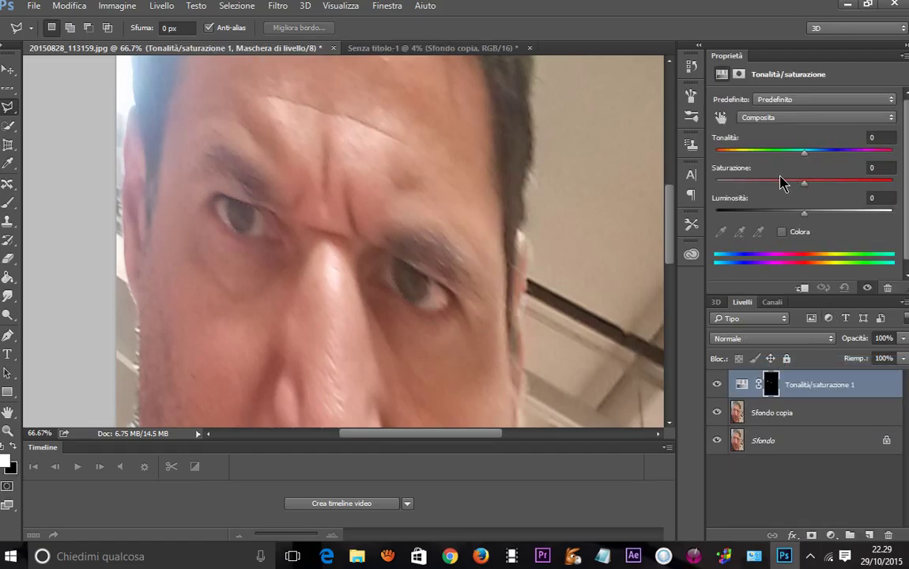
left_click_drag(804, 152, 771, 156)
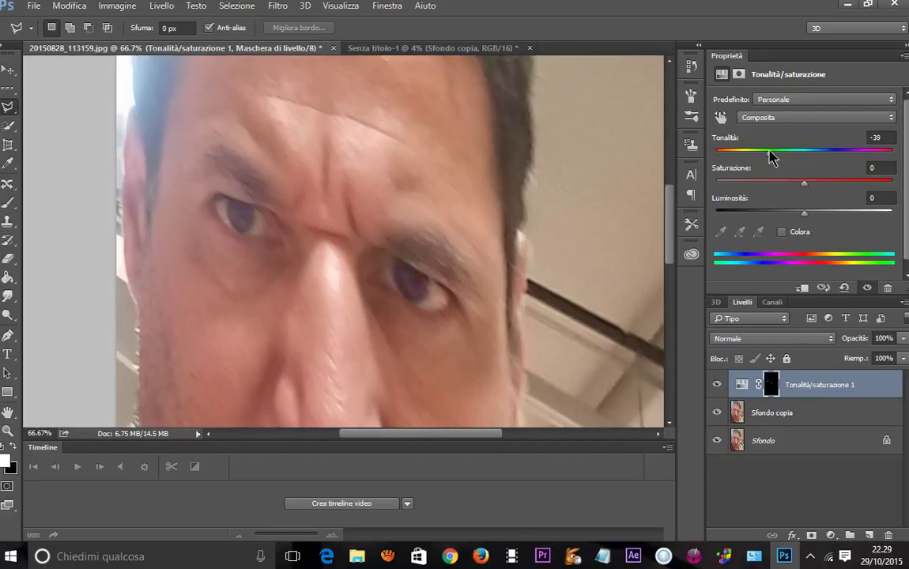
mouse_move(771, 156)
left_mouse_down()
mouse_move(706, 158)
mouse_move(755, 153)
mouse_move(741, 154)
left_mouse_up()
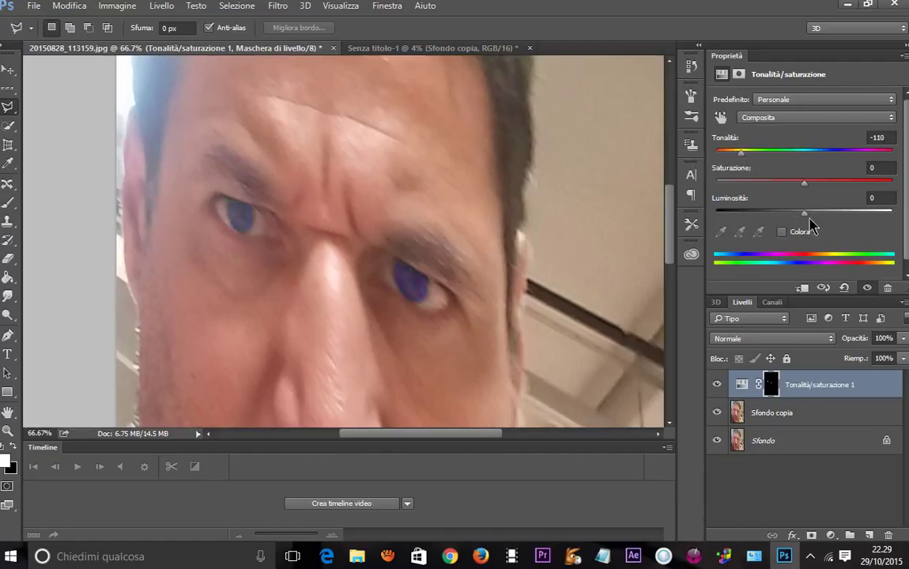
mouse_move(805, 213)
left_mouse_down()
mouse_move(823, 213)
mouse_move(779, 213)
mouse_move(809, 213)
mouse_move(812, 182)
mouse_move(822, 184)
mouse_move(737, 186)
left_mouse_up()
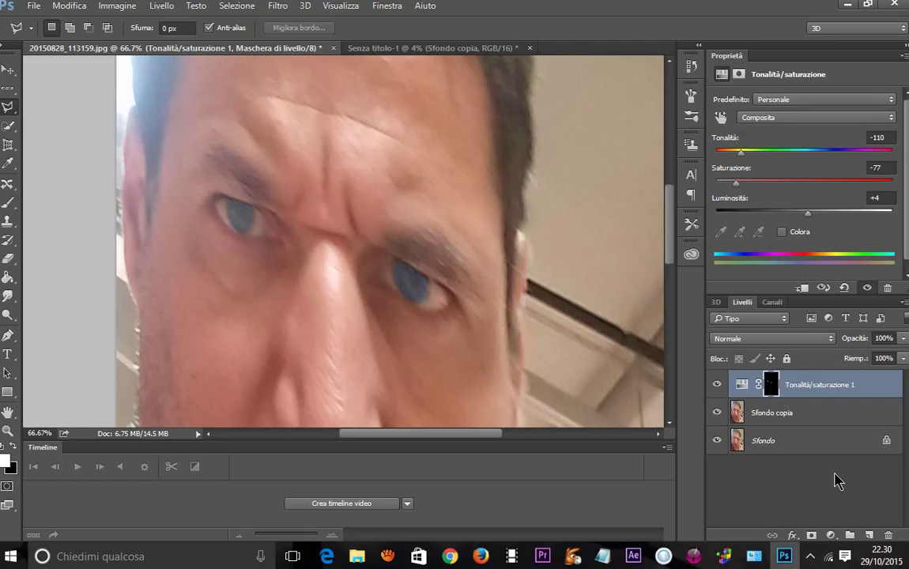
right_click(816, 443)
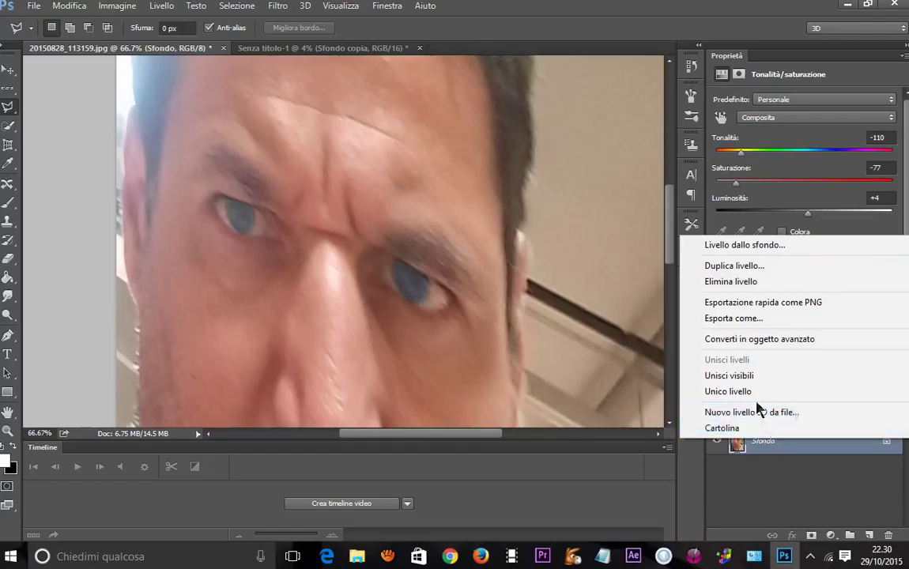
Step: Zoom out and merge the Tonalità/saturazione 1 layer down into Sfondo copia
left_click(810, 502)
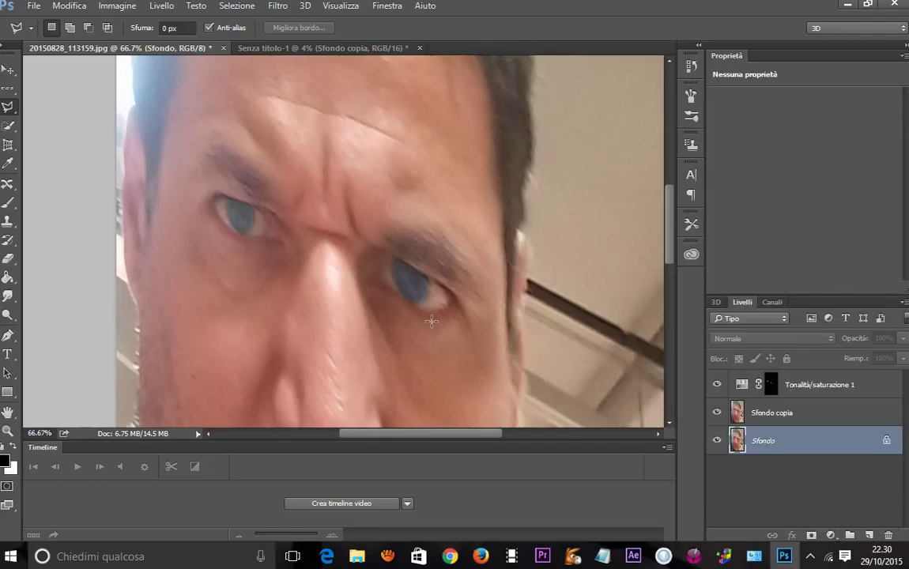
key("ctrl+minus")
key("ctrl+minus")
key("ctrl+minus")
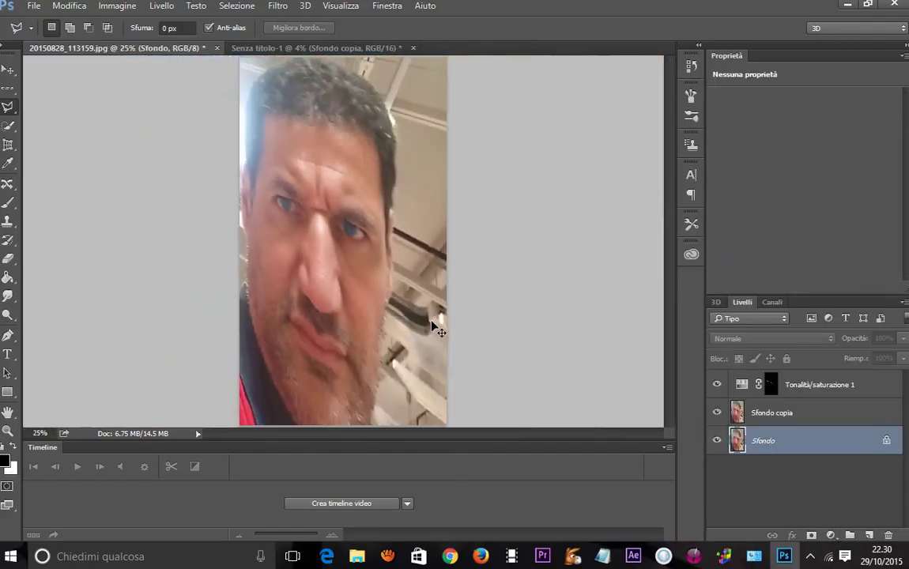
key("ctrl+minus")
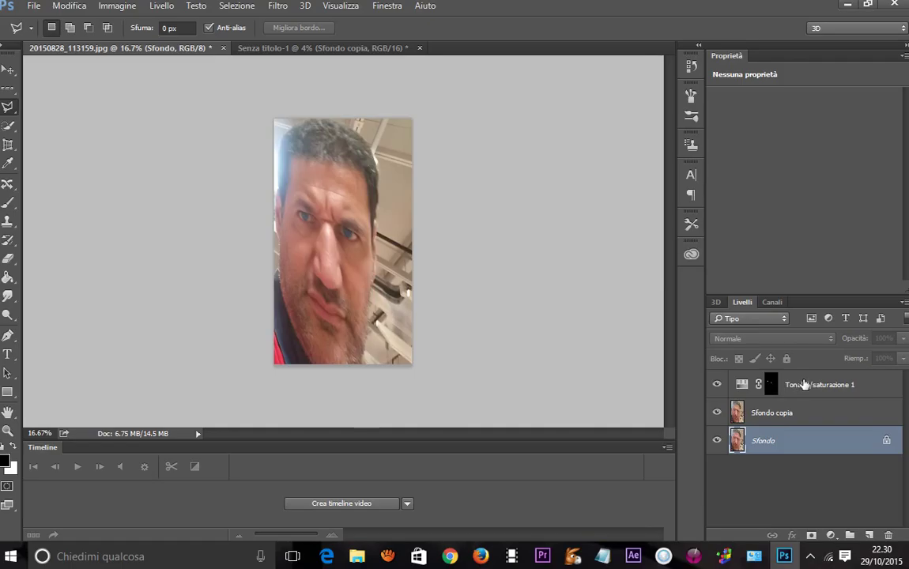
right_click(804, 384)
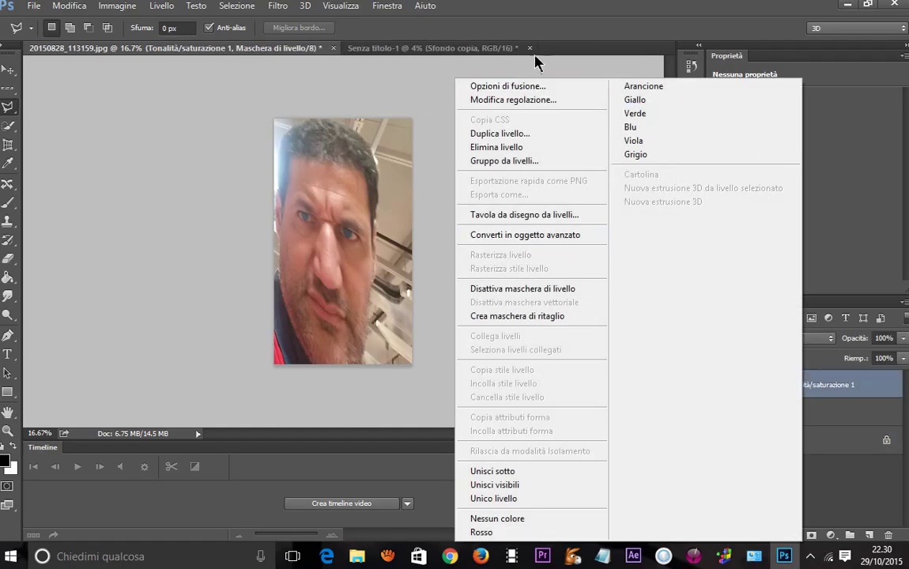
left_click(506, 471)
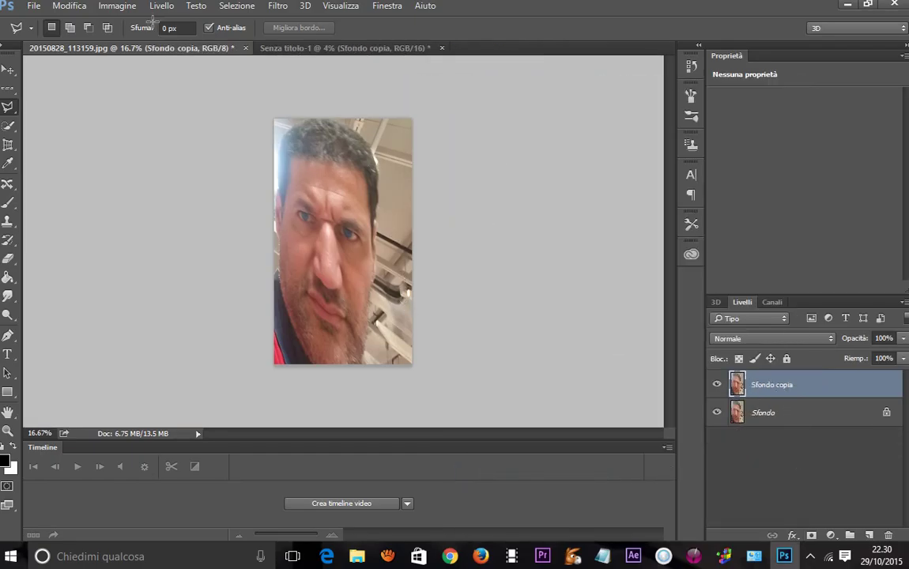
Step: Copy the blue-eyed face layer into the Senza titolo-1 collage with the Move tool
left_click(7, 72)
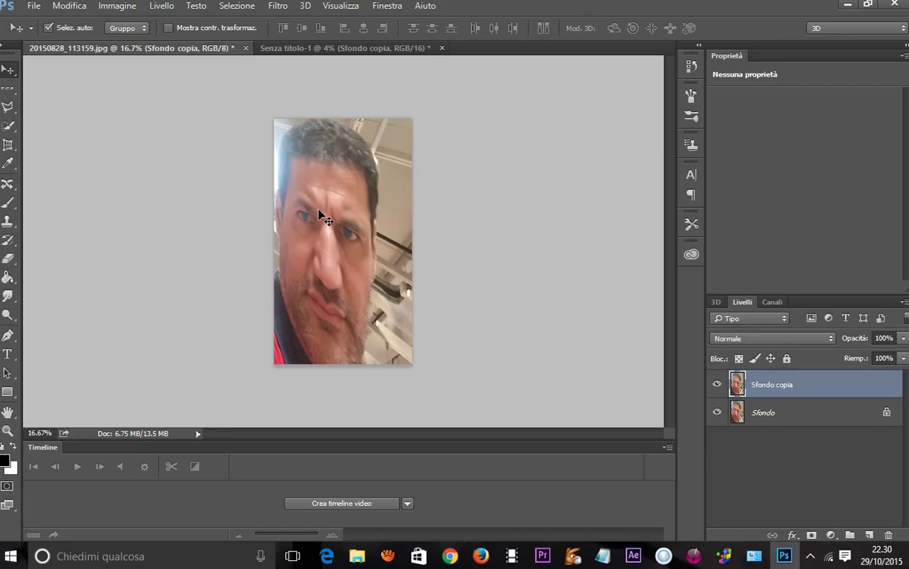
left_click_drag(320, 215, 304, 53)
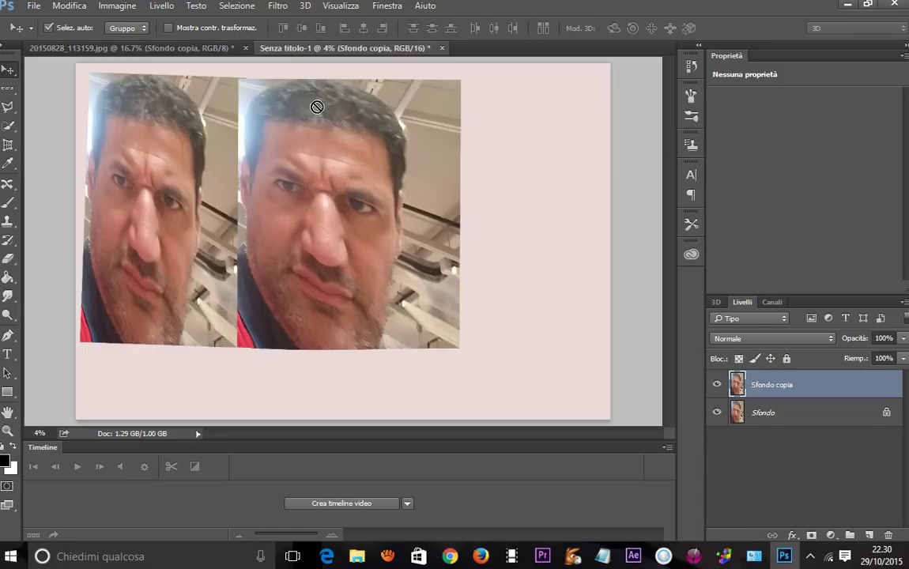
mouse_move(305, 53)
left_mouse_down()
mouse_move(464, 195)
mouse_move(510, 204)
left_mouse_up()
left_click(430, 228)
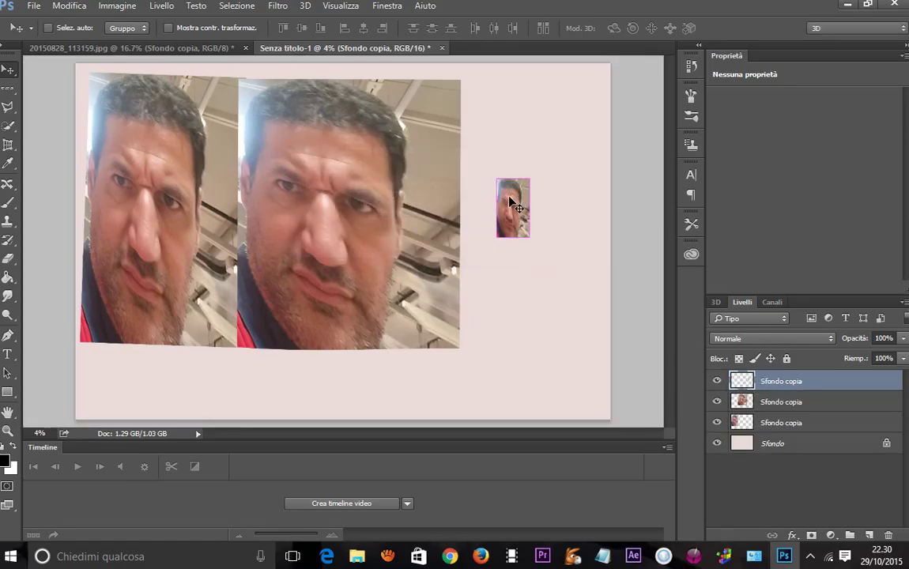
Step: Scale the third face to about 452% × 461% so it fills the collage's right side
key("ctrl+t")
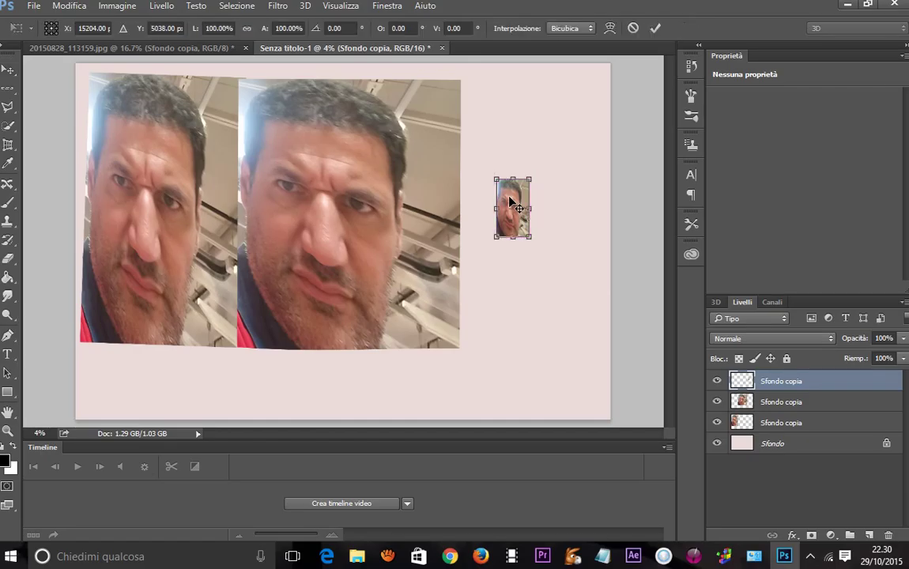
mouse_move(496, 178)
left_mouse_down()
mouse_move(498, 112)
mouse_move(461, 78)
left_mouse_up()
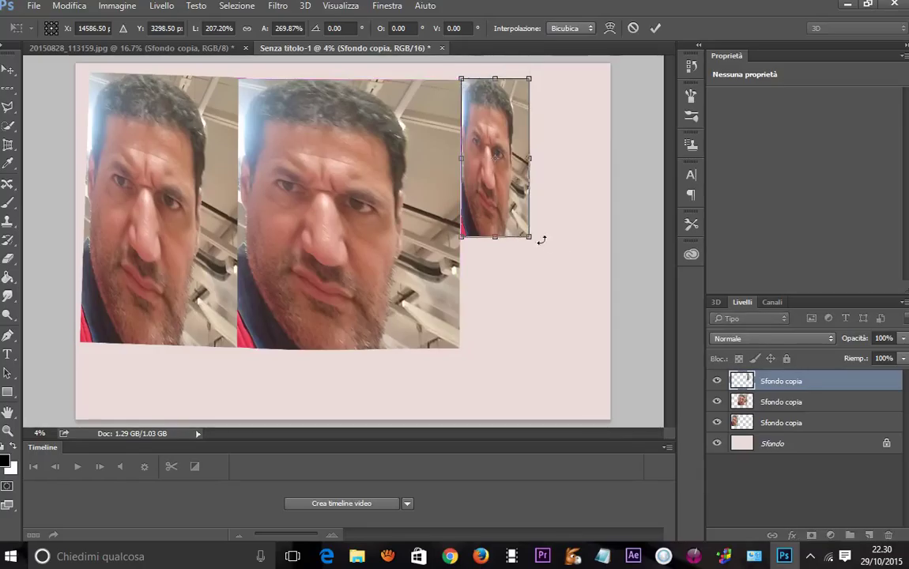
mouse_move(529, 236)
left_mouse_down()
mouse_move(579, 328)
mouse_move(607, 350)
left_mouse_up()
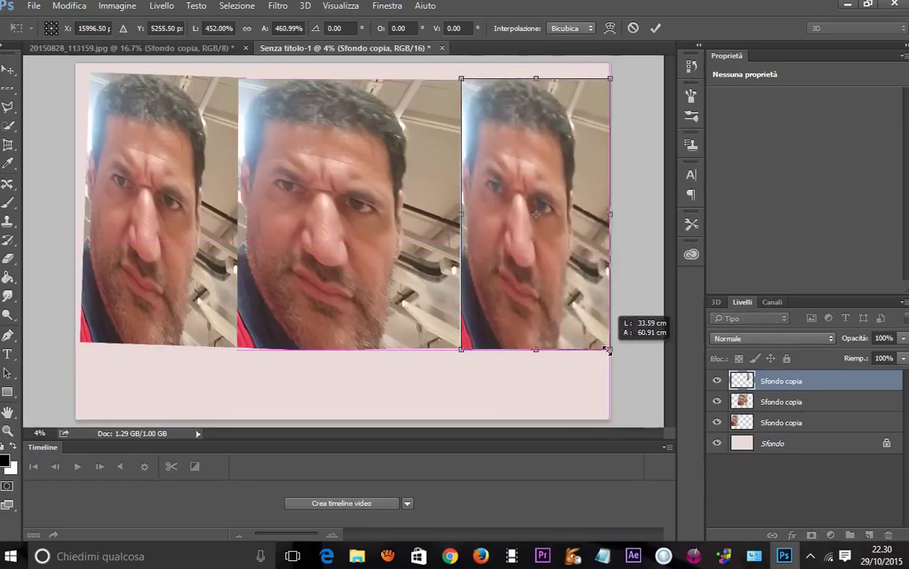
left_click_drag(607, 350, 607, 348)
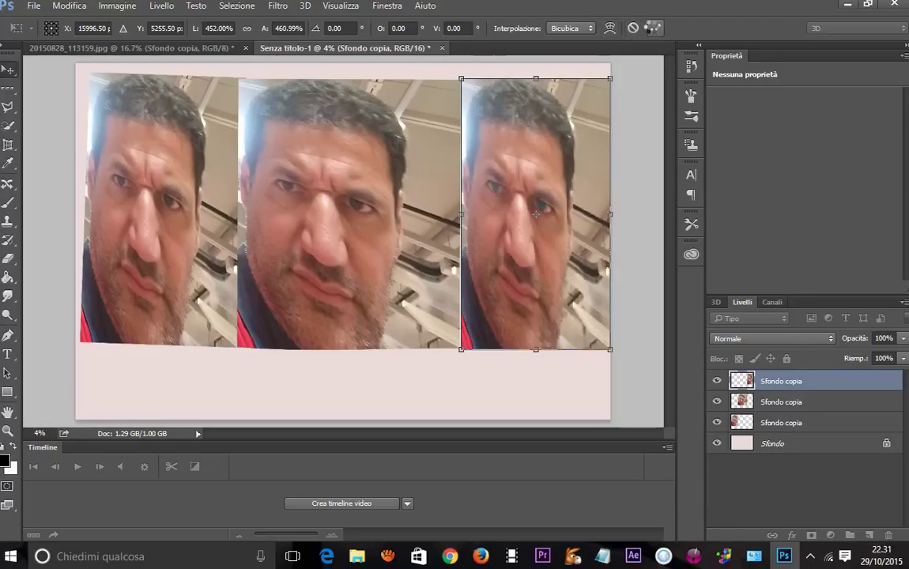
left_click(652, 29)
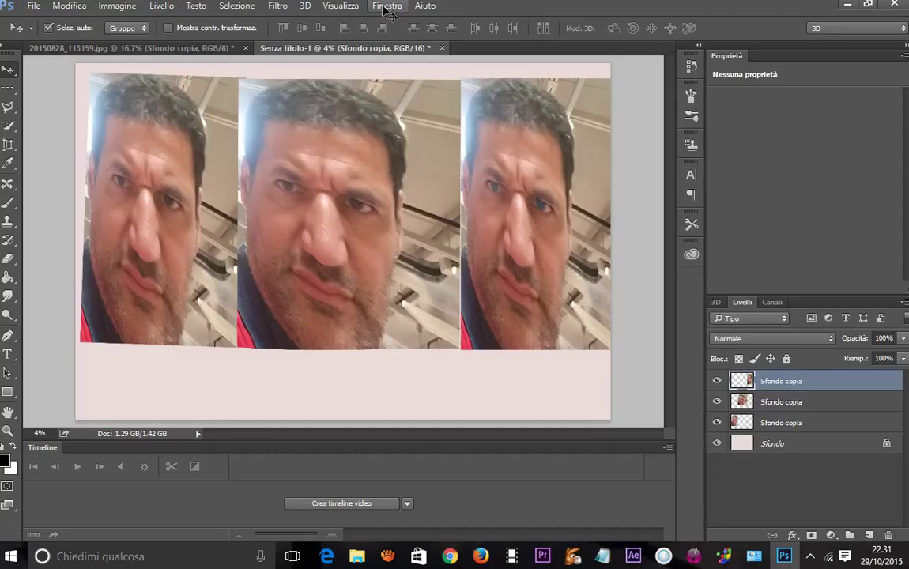
Step: Open Beautiful-Shots-of-New-York-City.jpg from Immagini > IMMAGINI GOOGLE
left_click(33, 6)
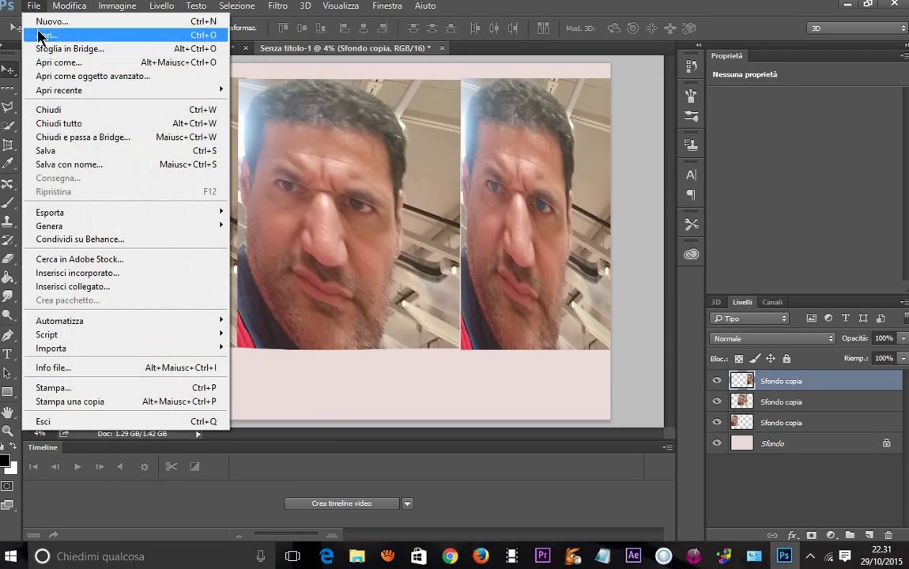
left_click(40, 33)
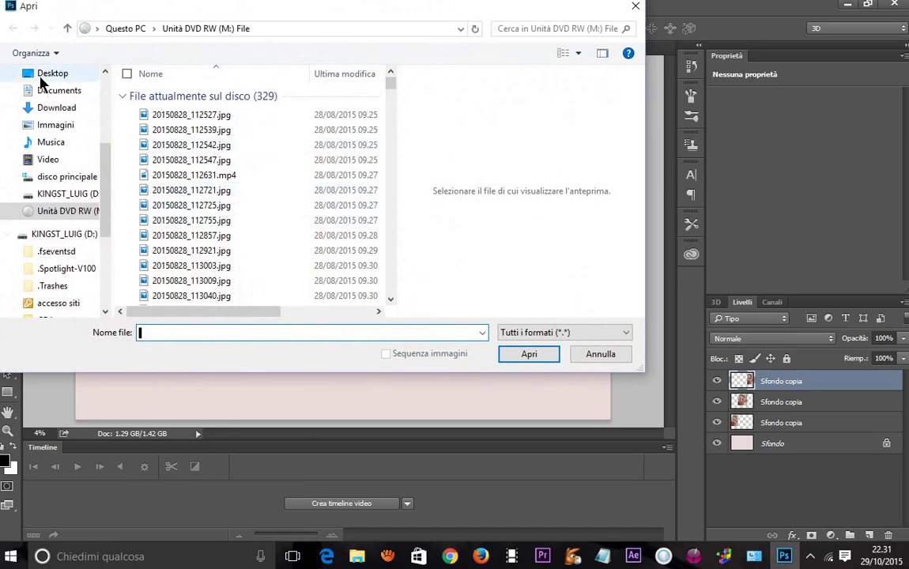
left_click(56, 125)
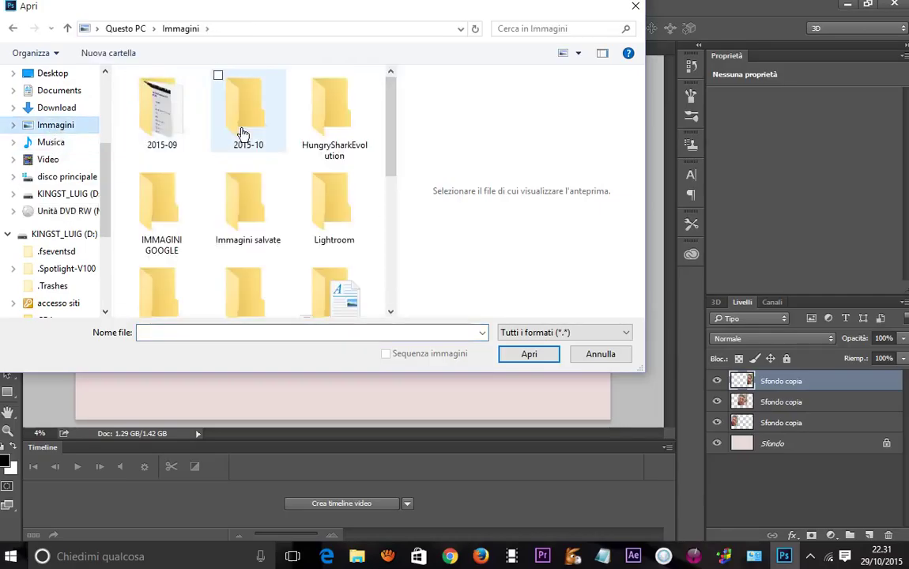
double_click(167, 204)
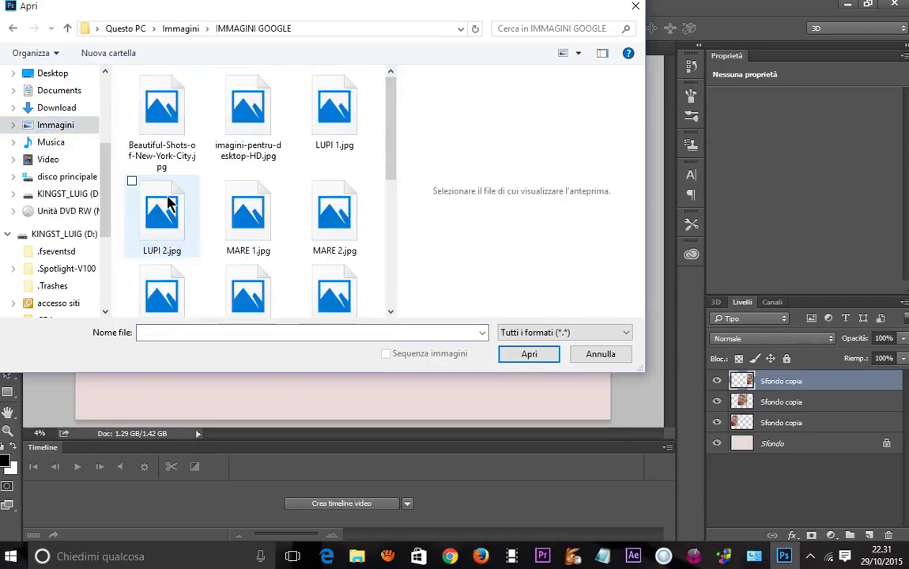
left_click(170, 111)
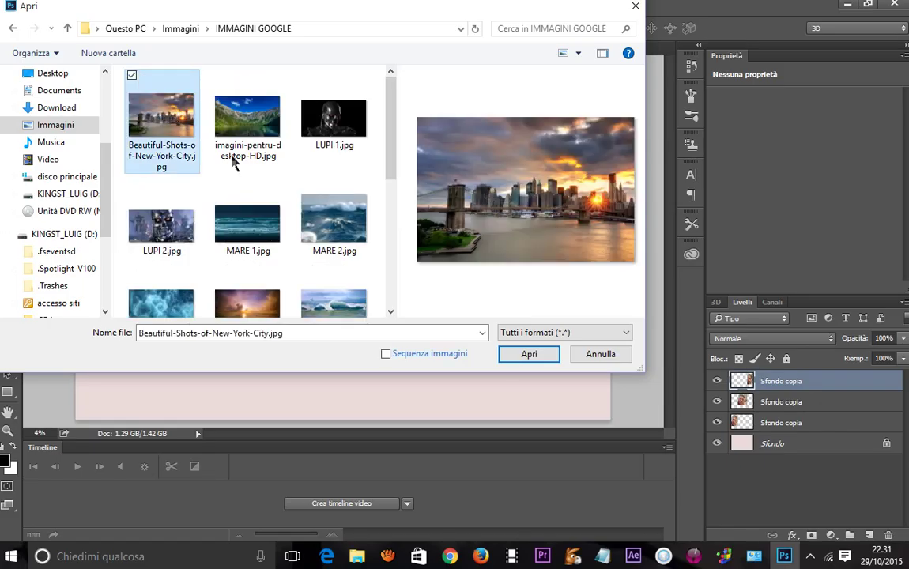
left_click(541, 356)
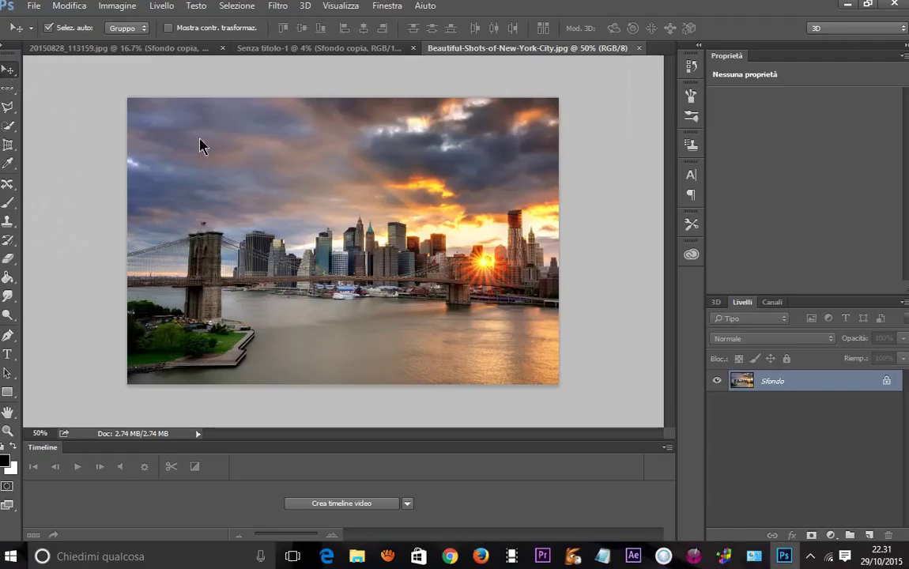
Step: Copy the New York skyline photo into the Senza titolo-1 collage as a new layer
left_click_drag(259, 198, 302, 50)
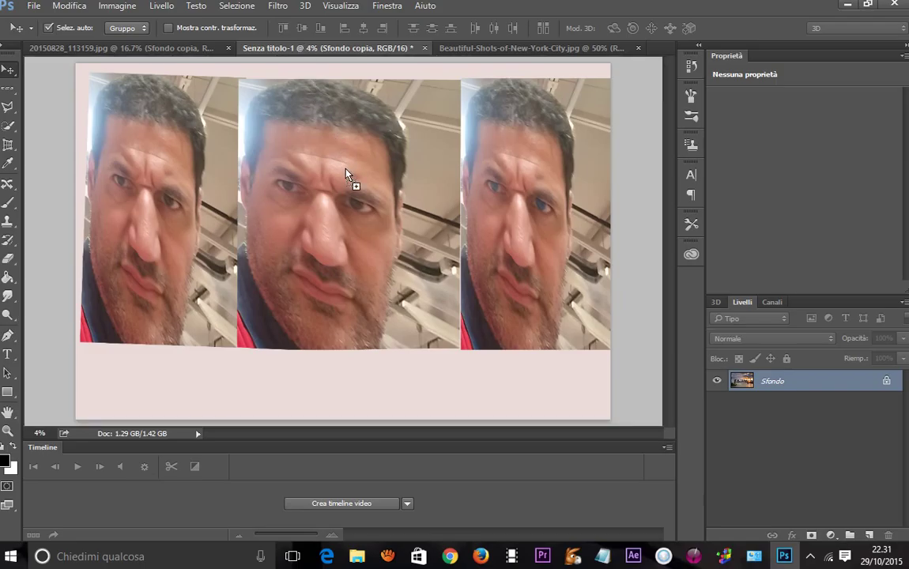
left_click_drag(302, 51, 351, 178)
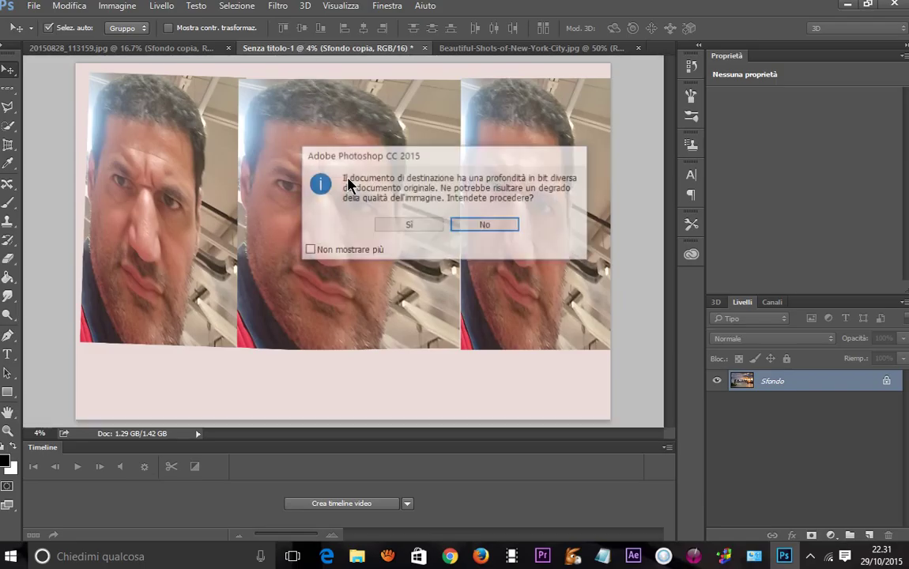
left_click(431, 226)
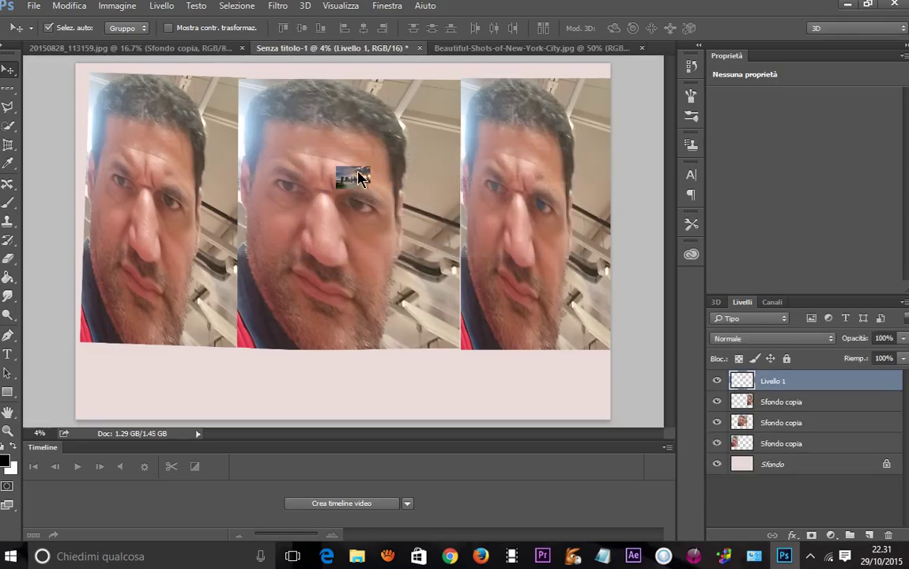
Step: Move the small skyline image onto the middle face's right edge
left_click_drag(349, 174, 359, 260)
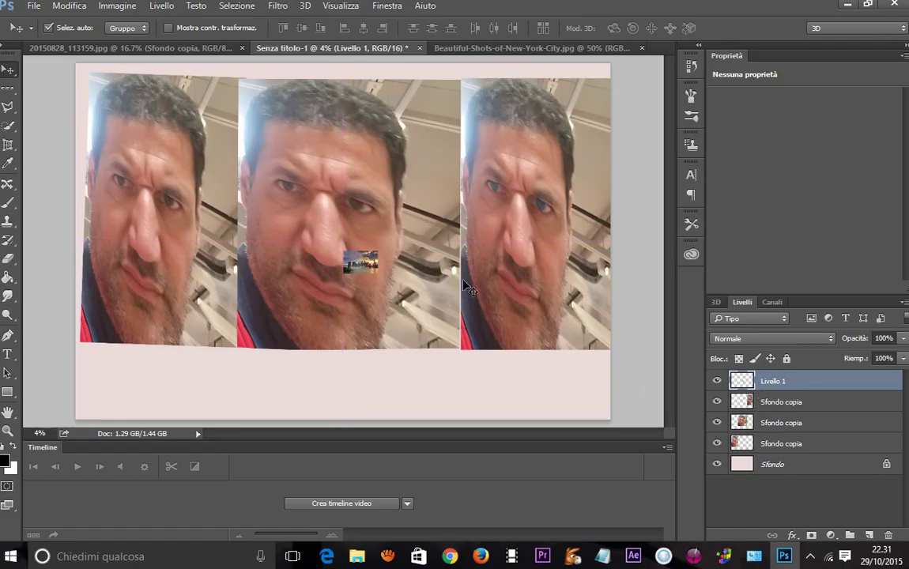
left_click_drag(352, 269, 422, 264)
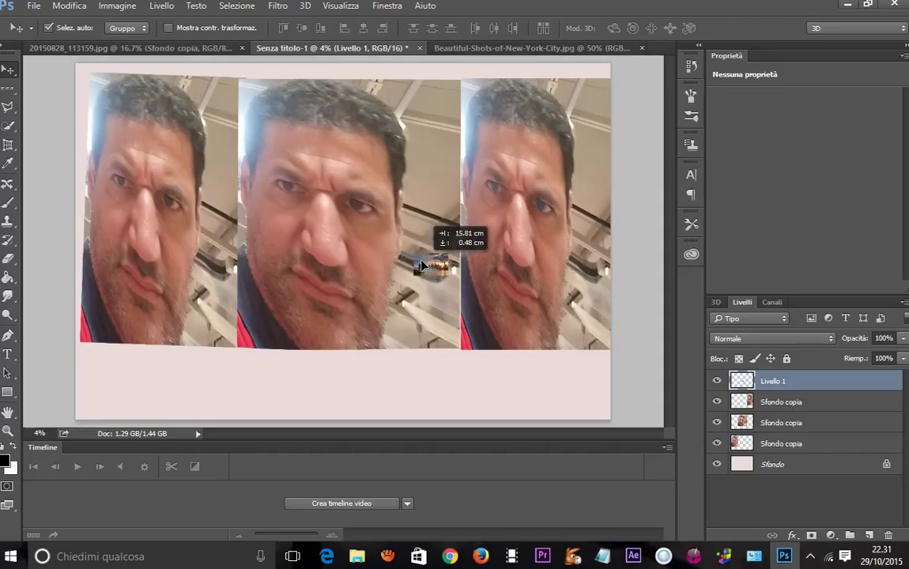
left_click_drag(421, 265, 413, 265)
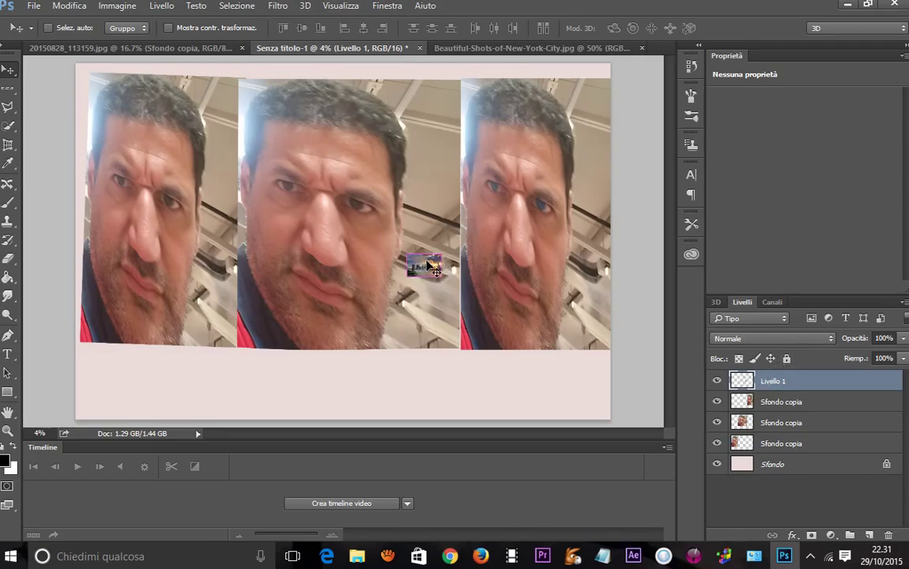
left_click_drag(427, 264, 439, 275)
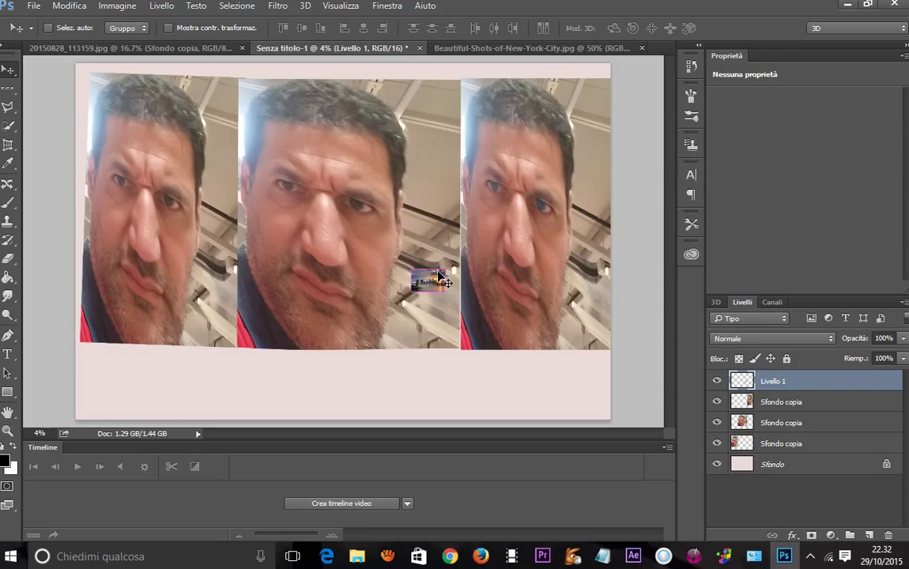
Step: Enlarge the skyline to about 74×46 cm across the canvas and move it below the faces in the stack
key("ctrl+t")
left_click_drag(451, 269, 551, 197)
left_click_drag(448, 246, 287, 243)
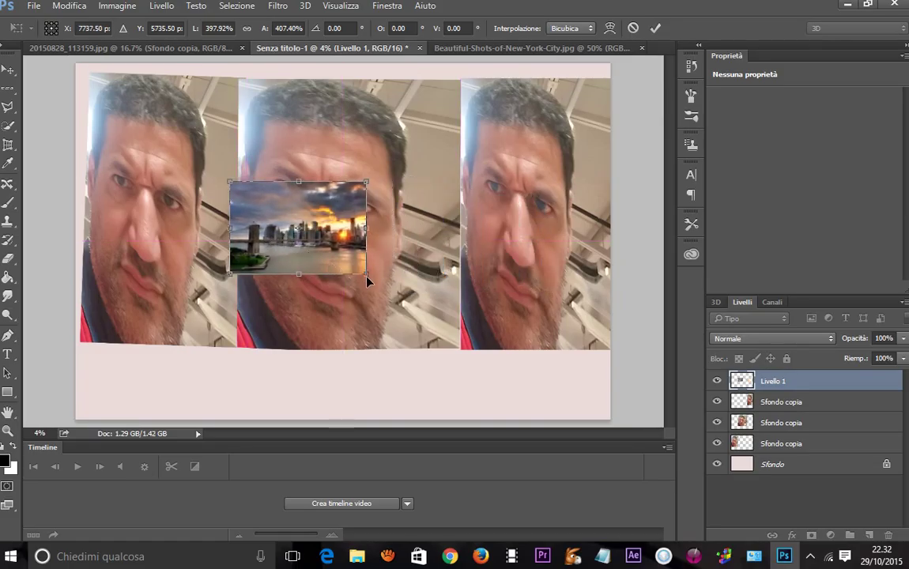
left_click_drag(367, 276, 610, 419)
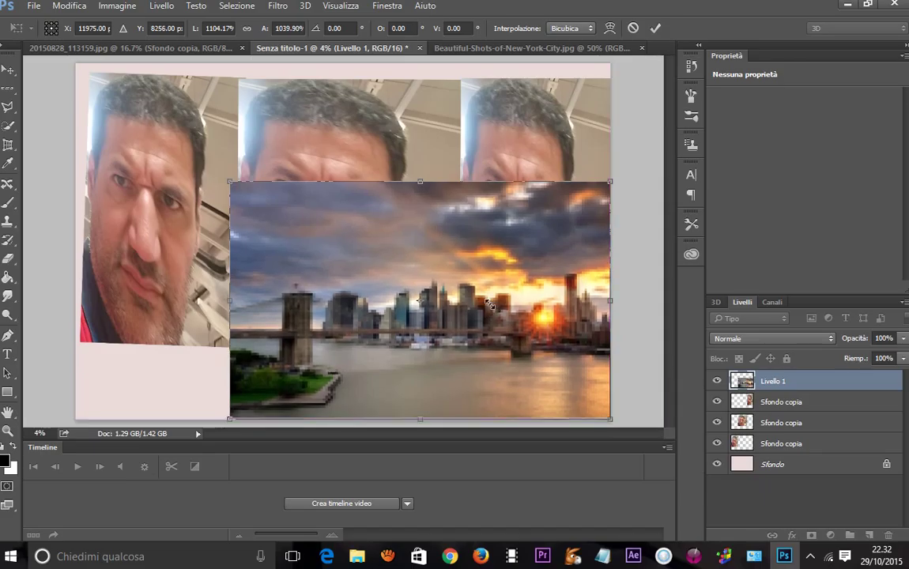
left_click_drag(230, 181, 87, 74)
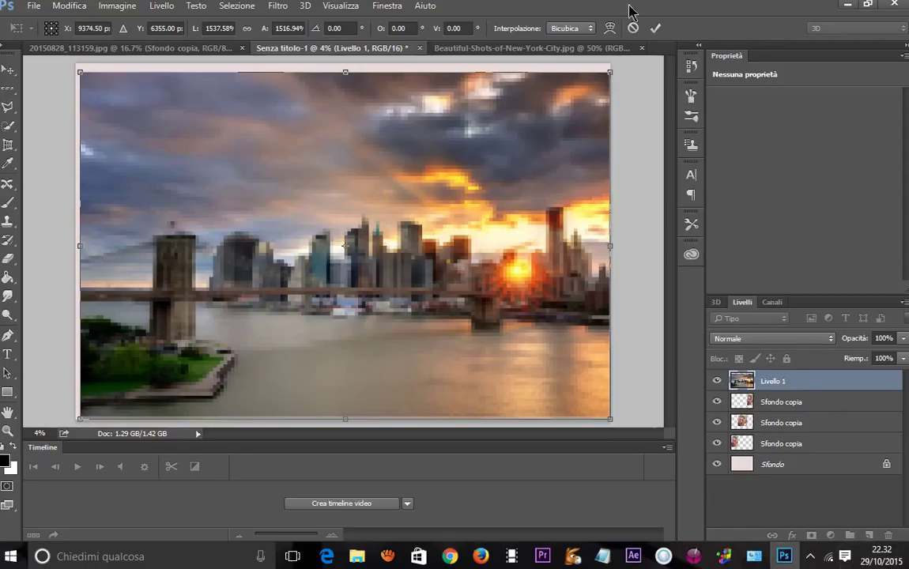
key("Return")
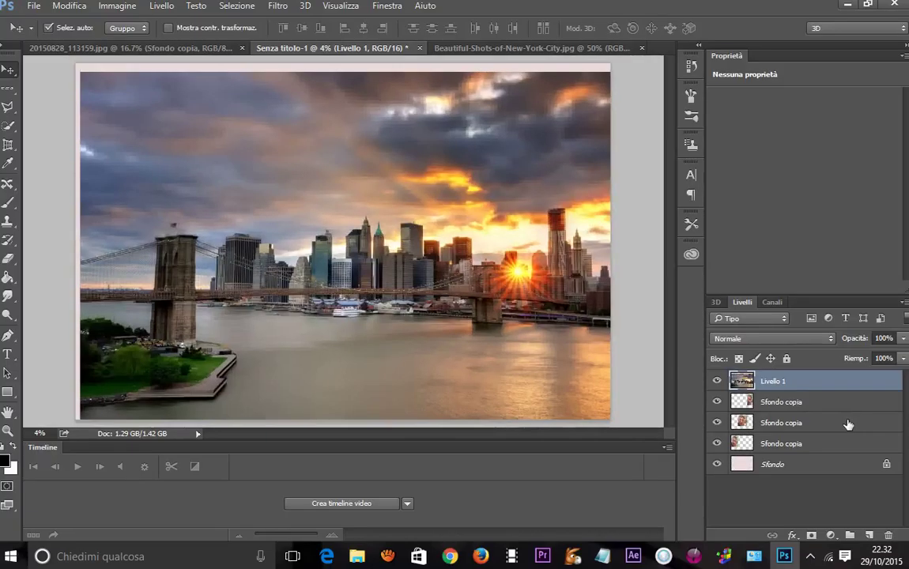
mouse_move(795, 384)
left_mouse_down()
mouse_move(803, 451)
mouse_move(812, 450)
left_mouse_up()
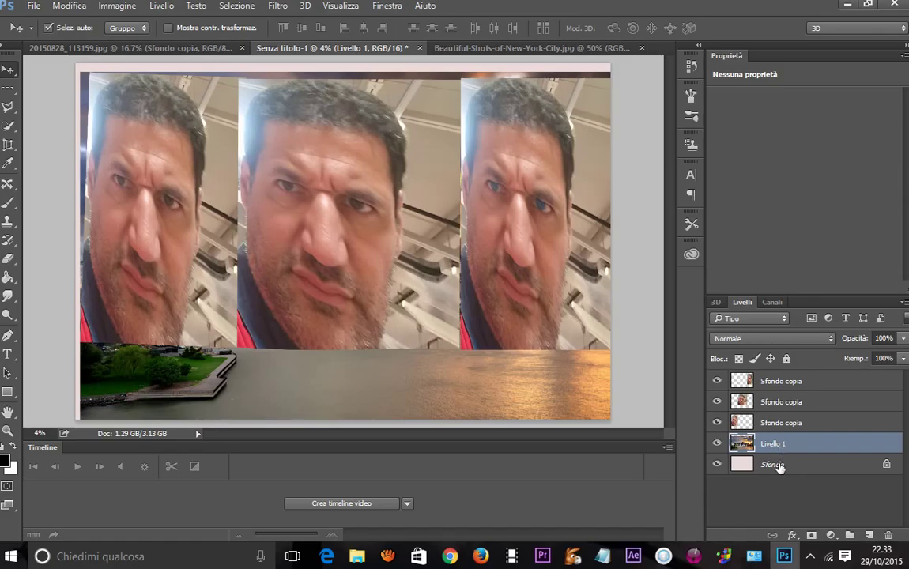
Step: Unlock Sfondo into Livello 0 and keep it beneath the skyline layer Livello 1
mouse_move(780, 441)
left_mouse_down()
mouse_move(777, 479)
mouse_move(779, 466)
left_mouse_up()
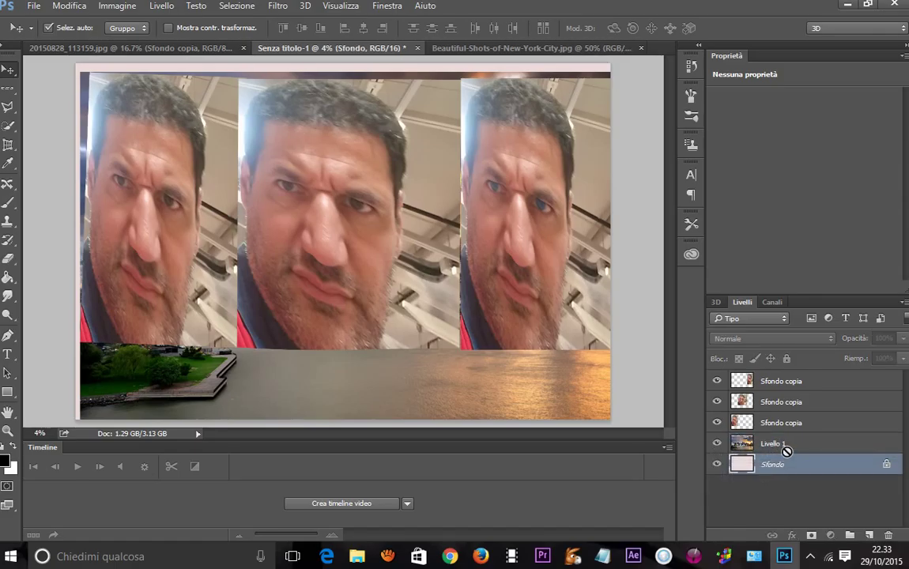
left_click(887, 466)
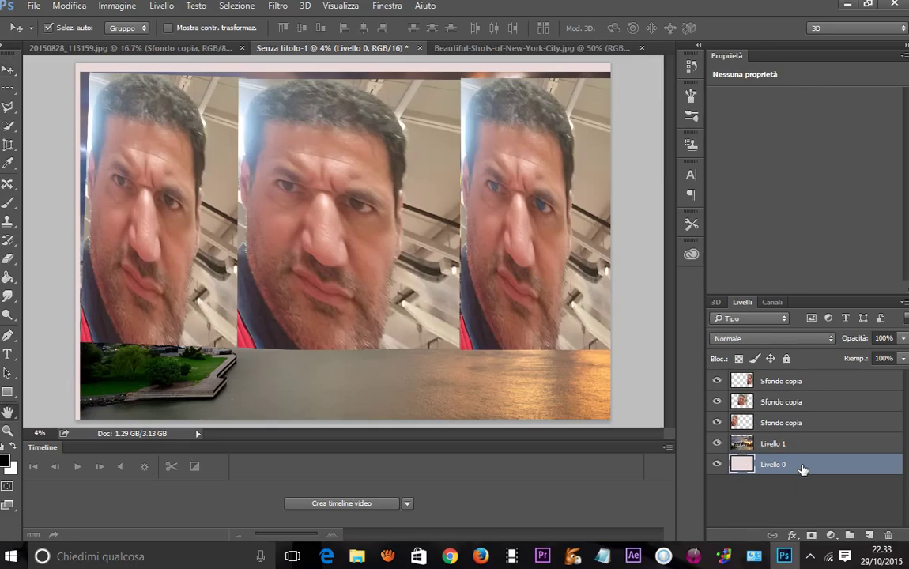
double_click(749, 466)
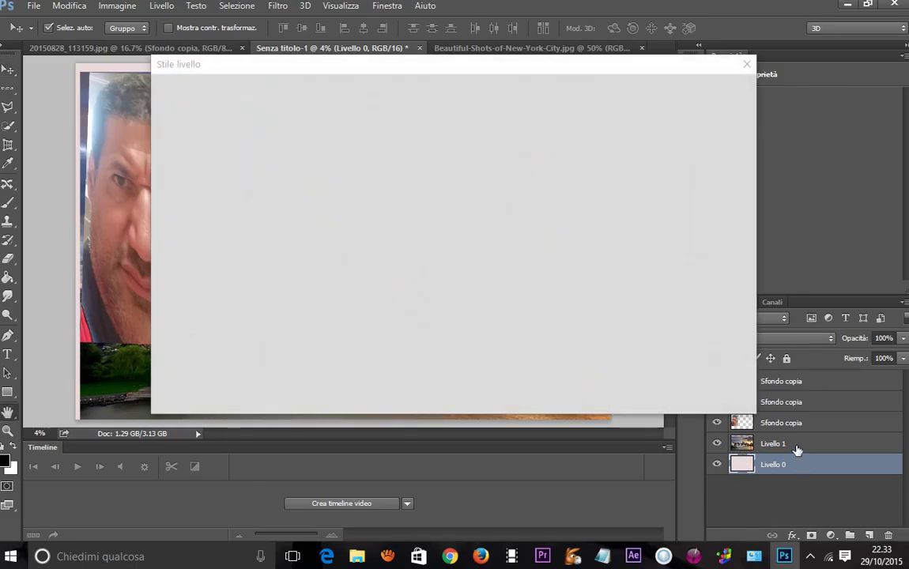
left_click(747, 64)
left_click_drag(773, 443, 775, 494)
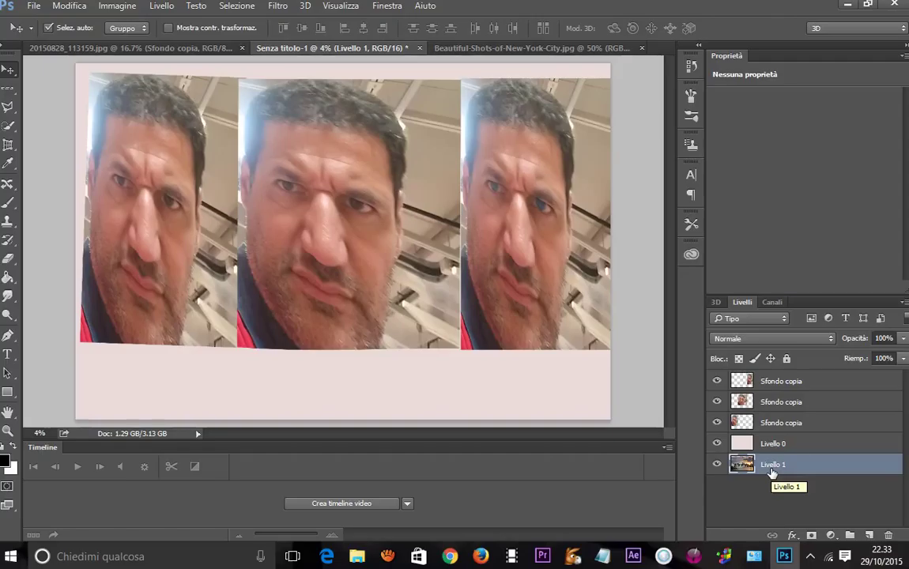
left_click_drag(771, 444, 774, 483)
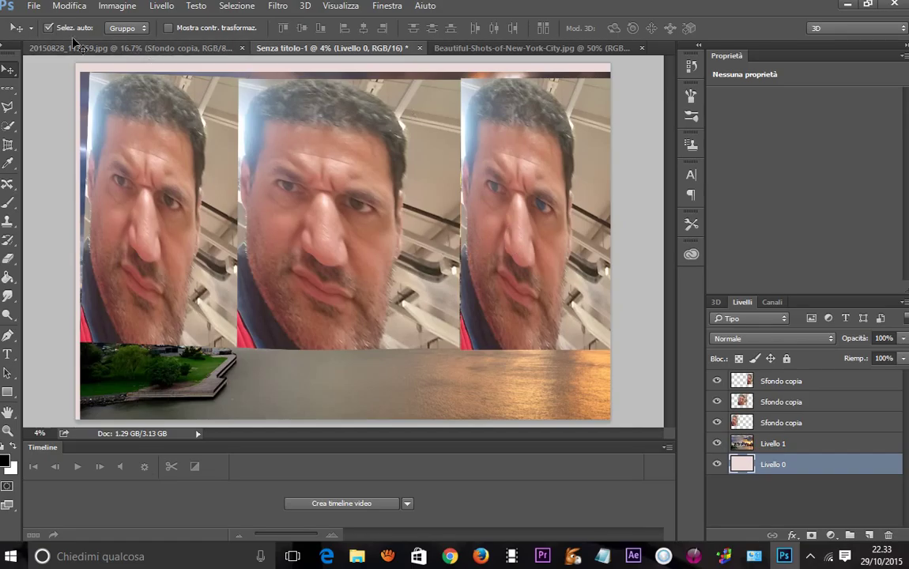
left_click(34, 9)
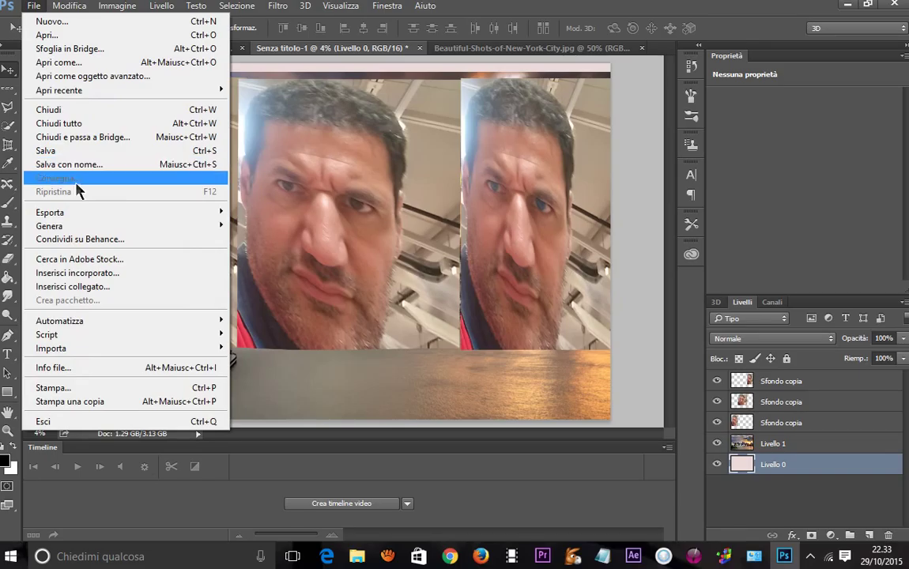
left_click(296, 215)
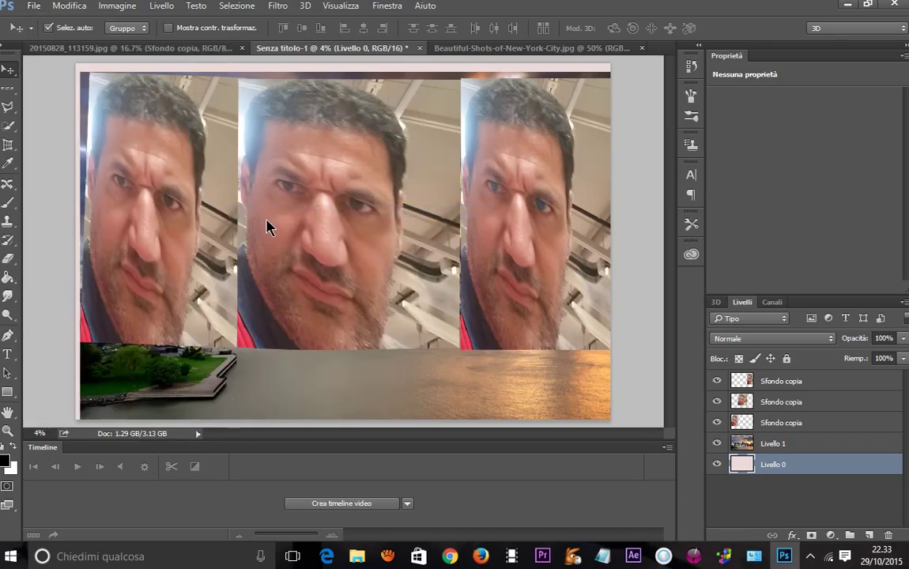
left_click(34, 7)
mouse_move(50, 213)
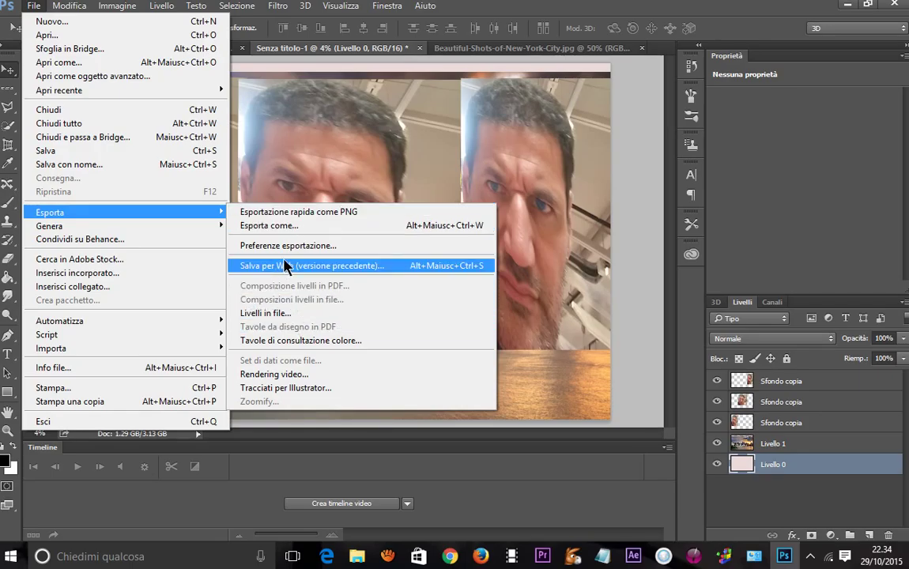
left_click(773, 474)
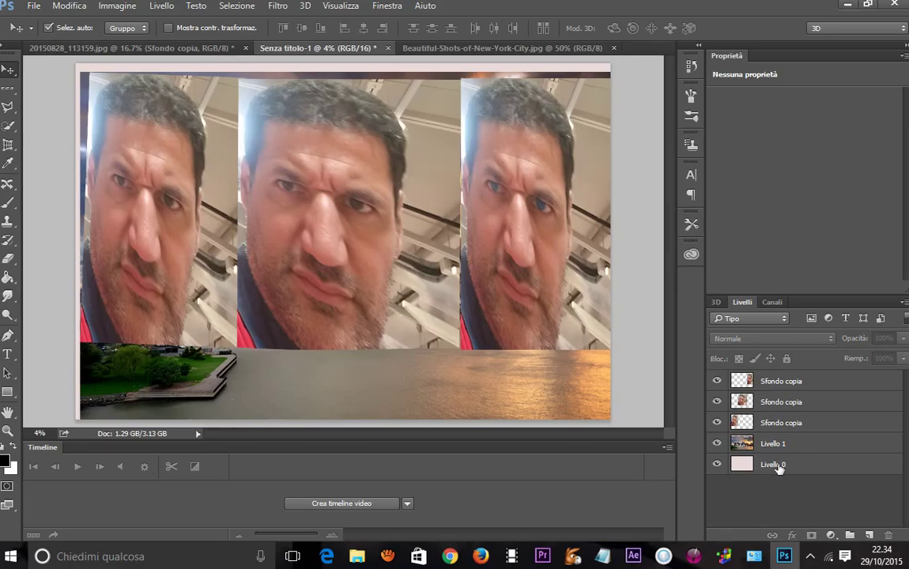
Step: Save the collage as COLLAGE on the Desktop
key("ctrl+shift+s")
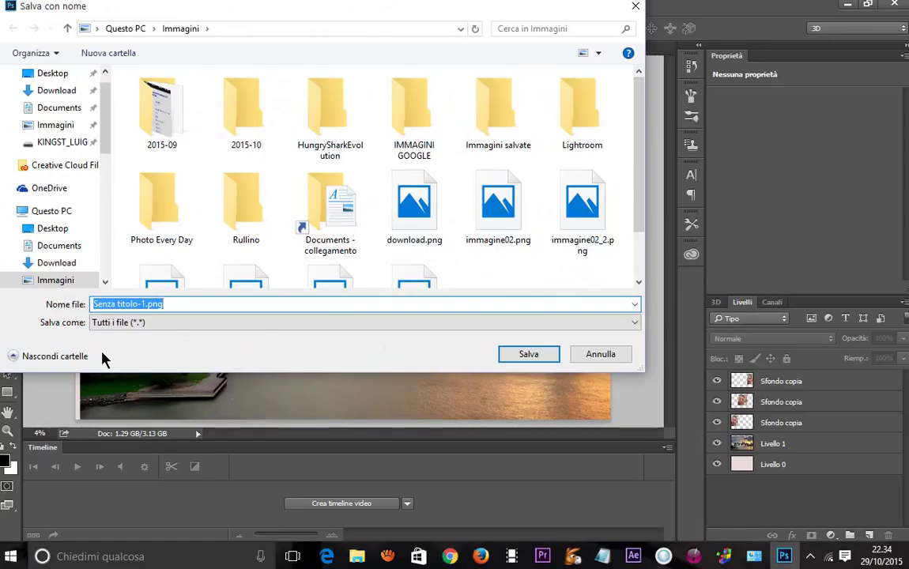
type("COLLA")
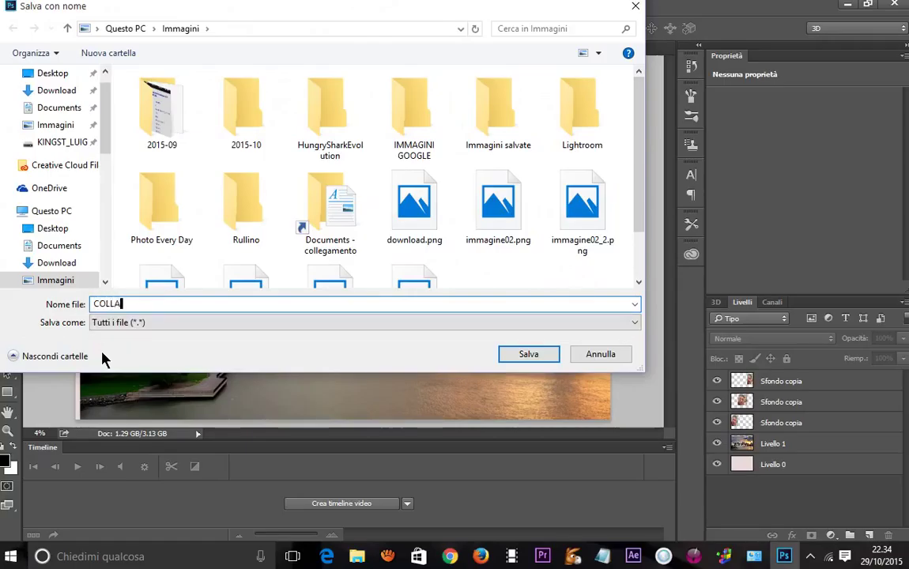
type("GE")
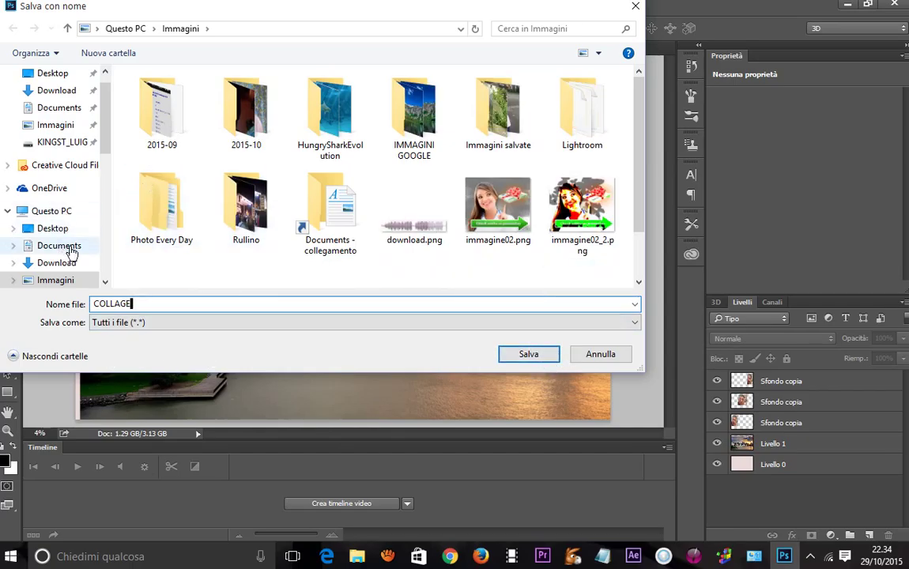
mouse_move(107, 130)
left_mouse_down()
mouse_move(107, 180)
mouse_move(105, 103)
left_mouse_up()
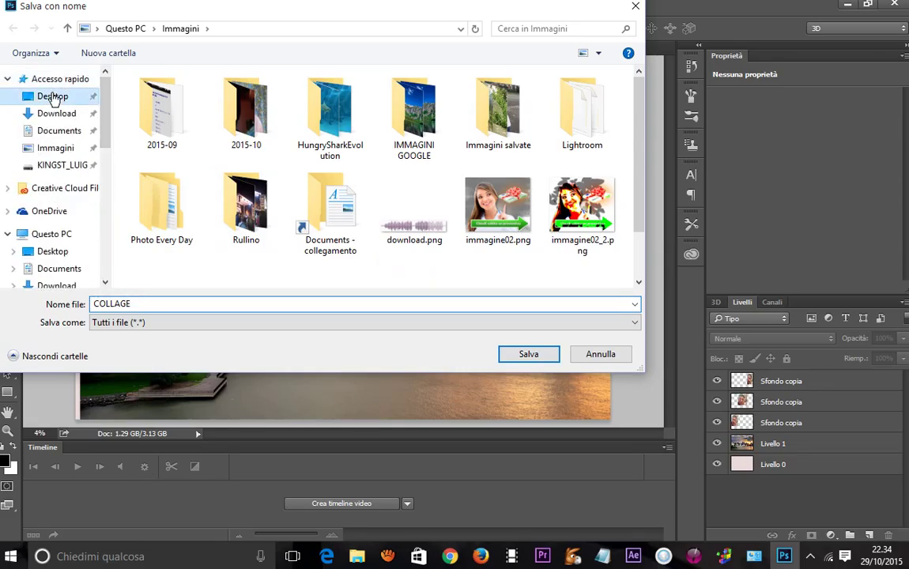
left_click(53, 96)
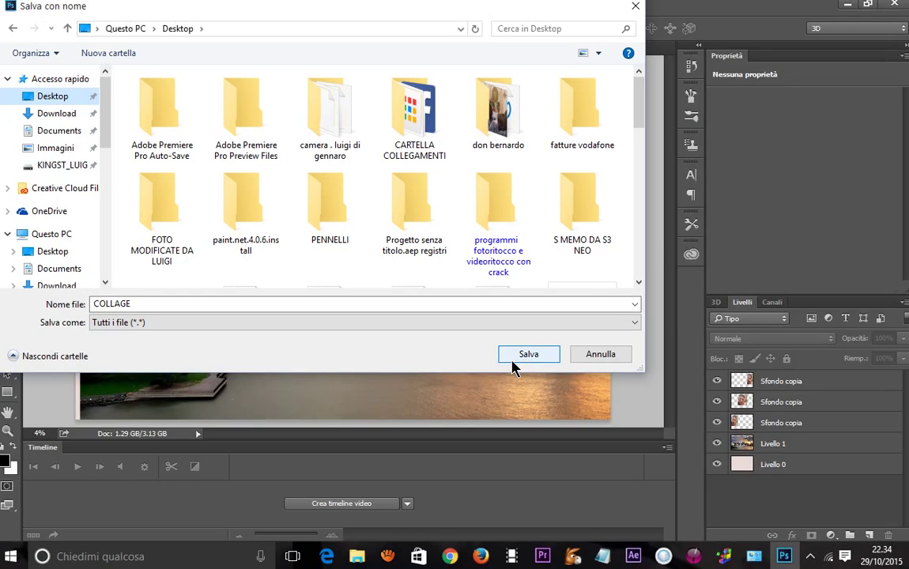
double_click(217, 303)
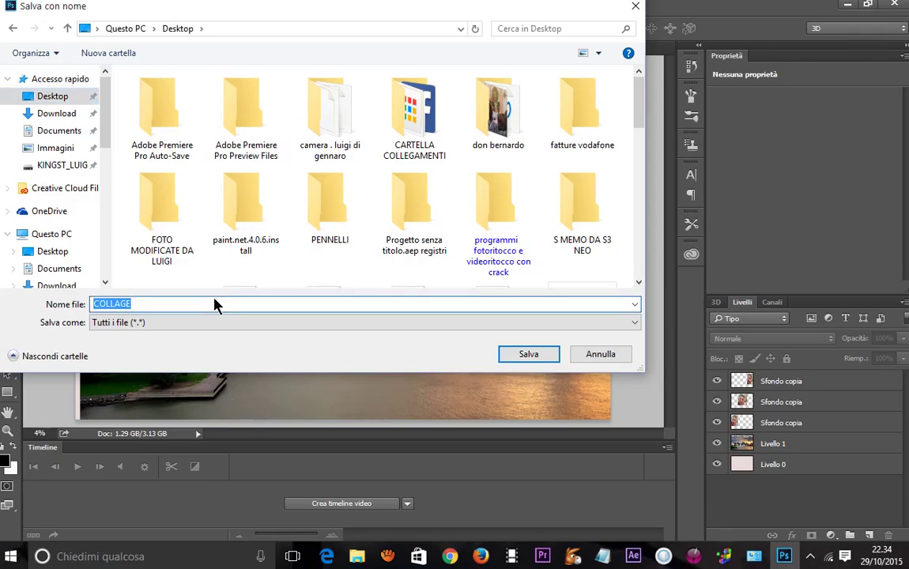
left_click(217, 304)
type("1")
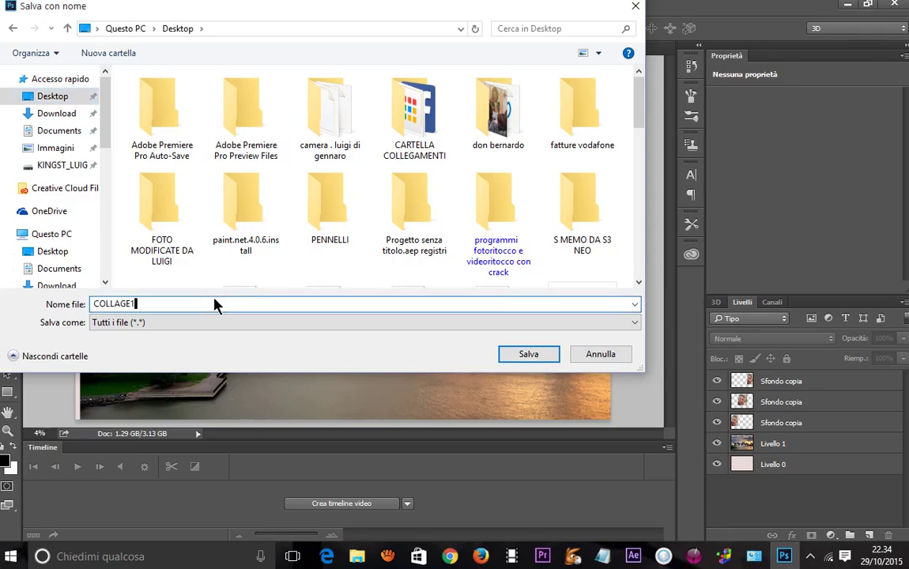
left_click(505, 357)
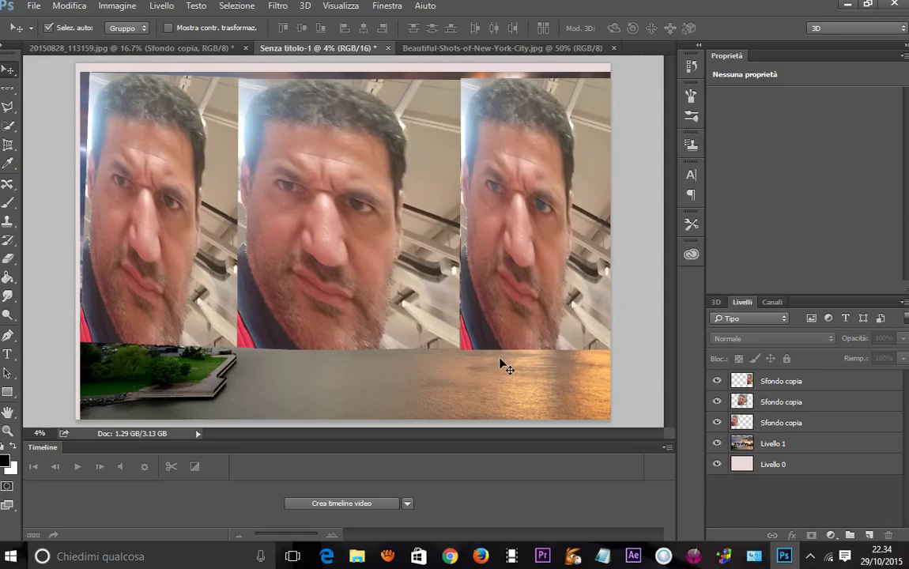
mouse_move(357, 557)
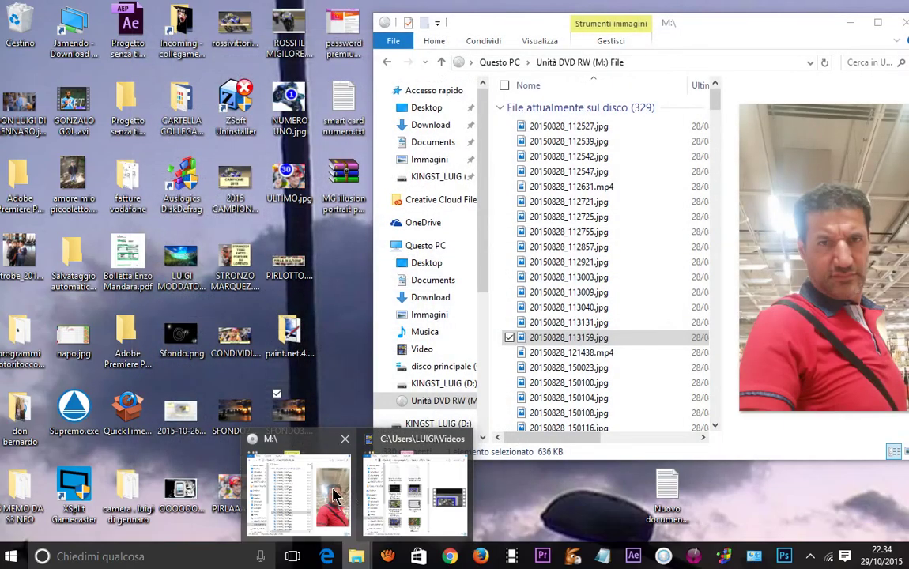
Step: Minimize the M:\ Explorer window and aTube Catcher so the collage is visible
left_click(334, 495)
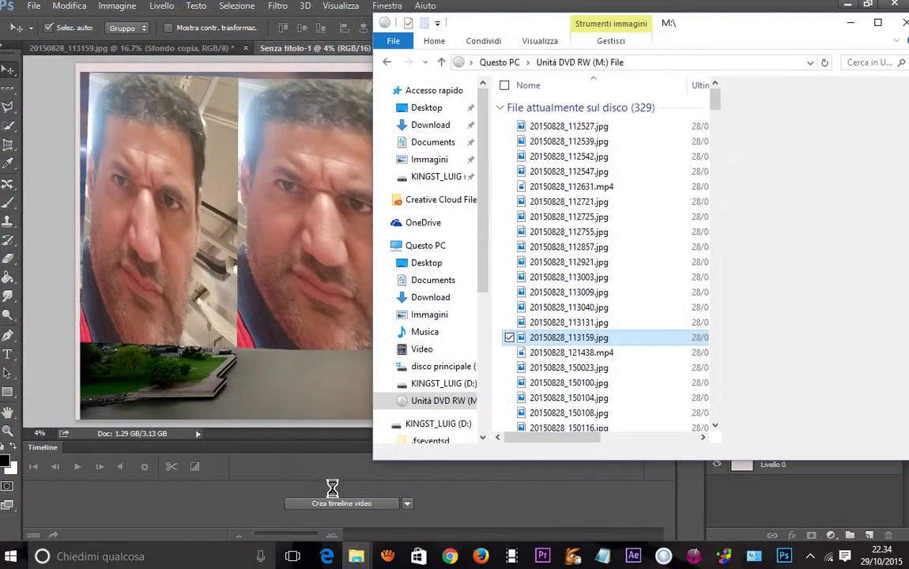
left_click(850, 26)
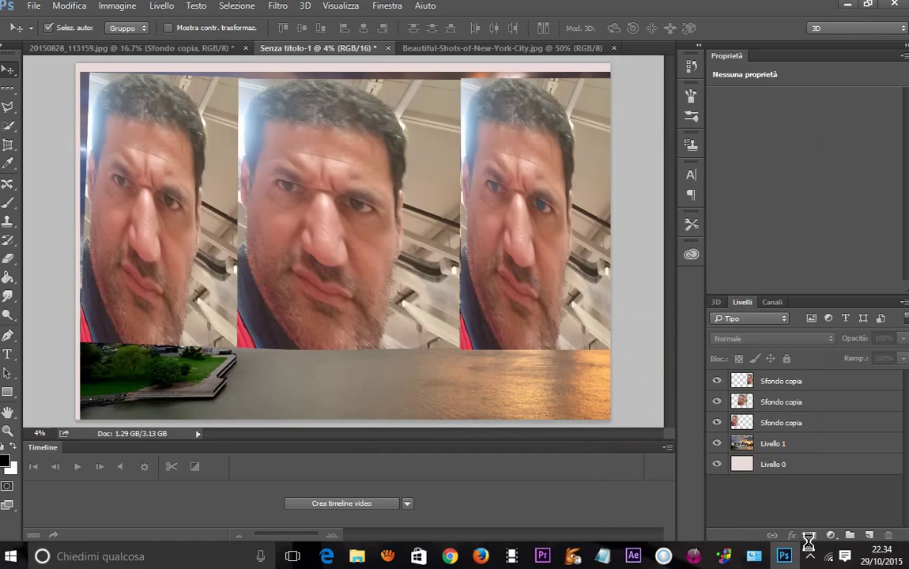
left_click(388, 556)
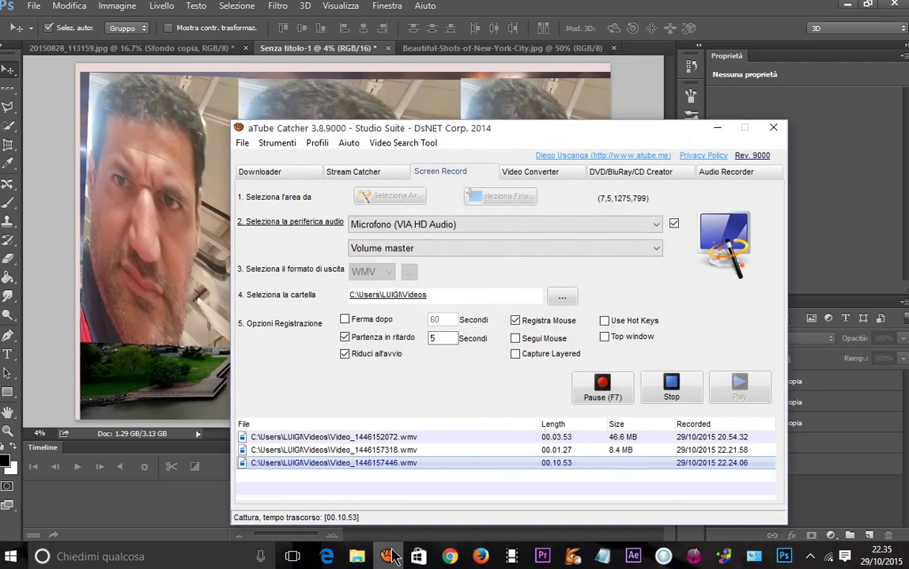
left_click(390, 556)
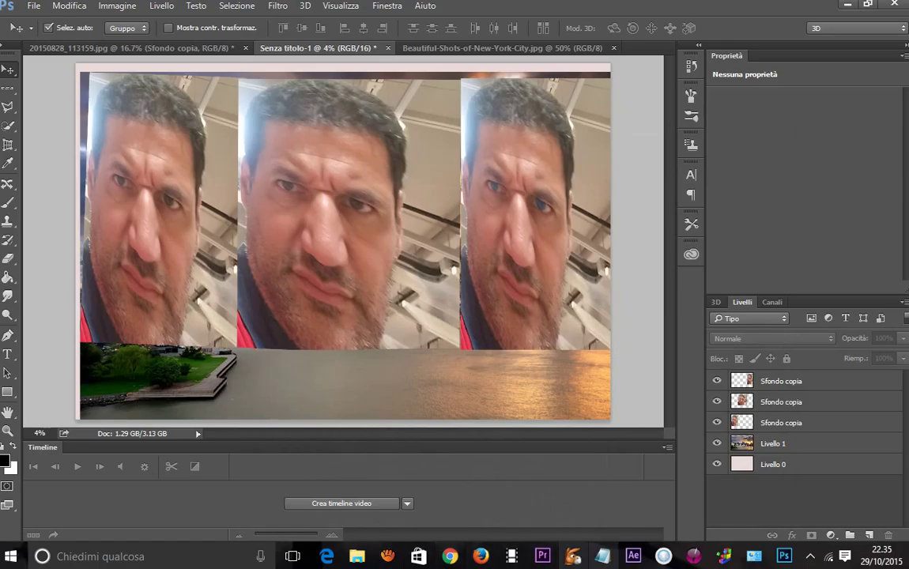
Step: In Notepad, type 'FINE TUTORIAL' and 'SE VI è PIACIUTO.' on separate lines
left_click(607, 558)
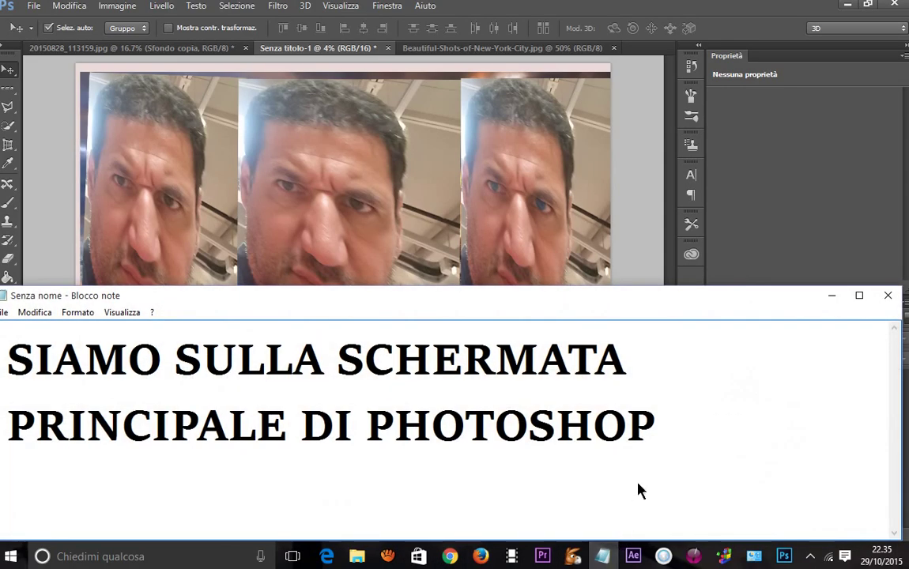
type("FINE")
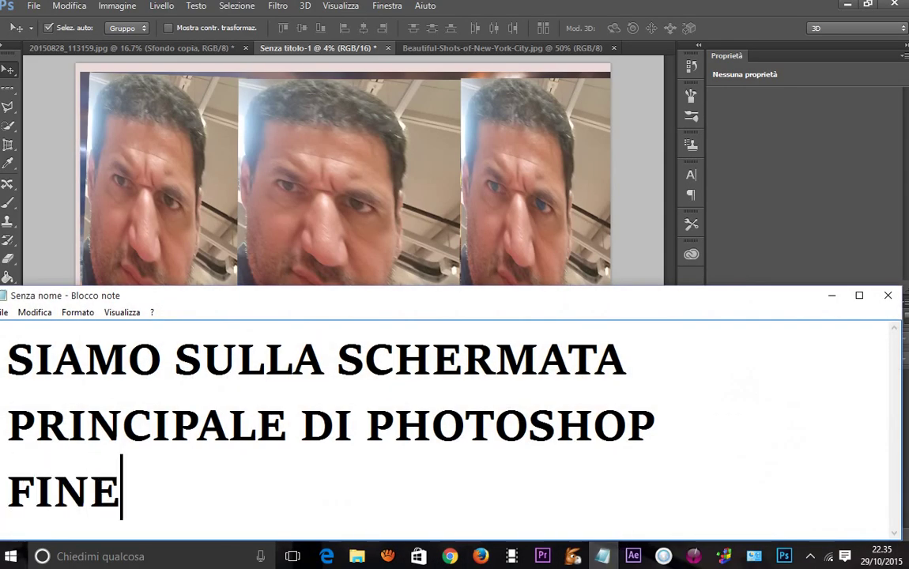
type(" T")
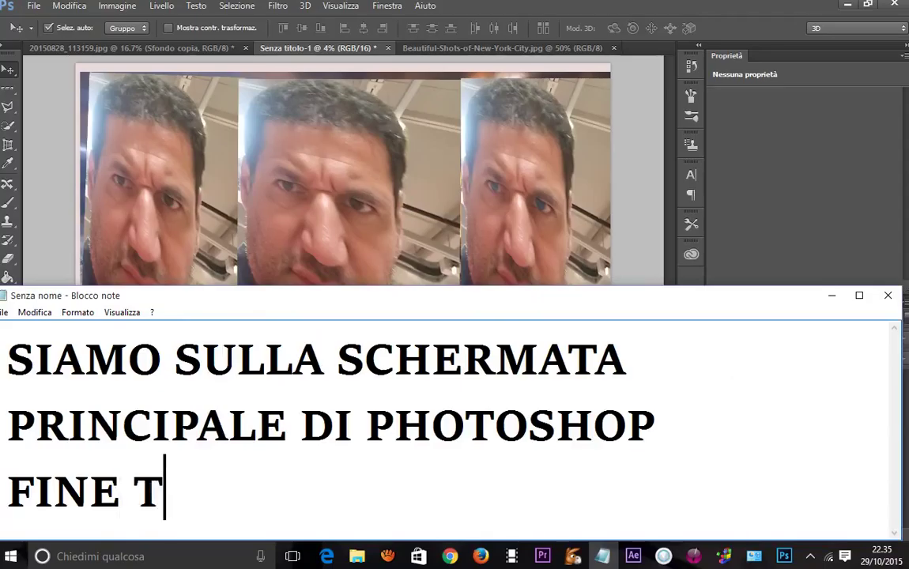
type("UTORIAL")
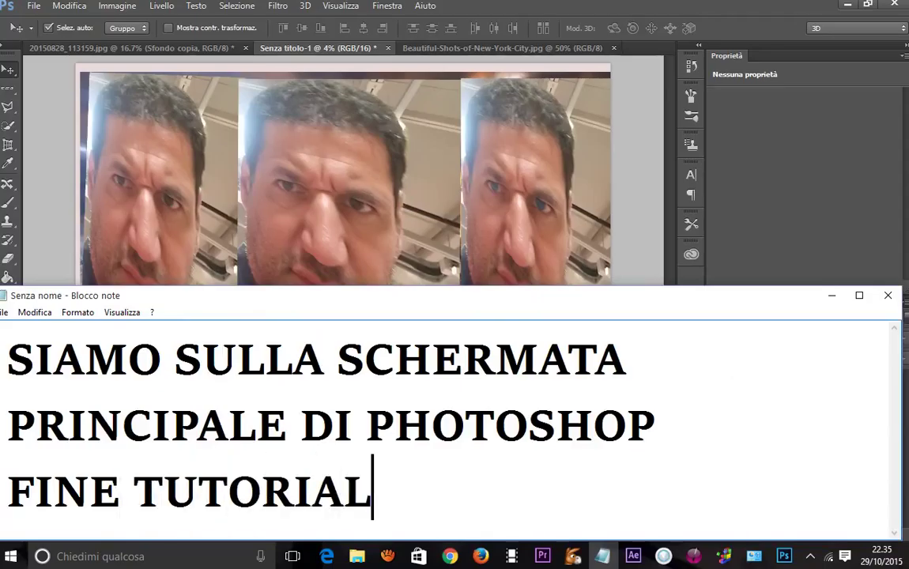
key("Return")
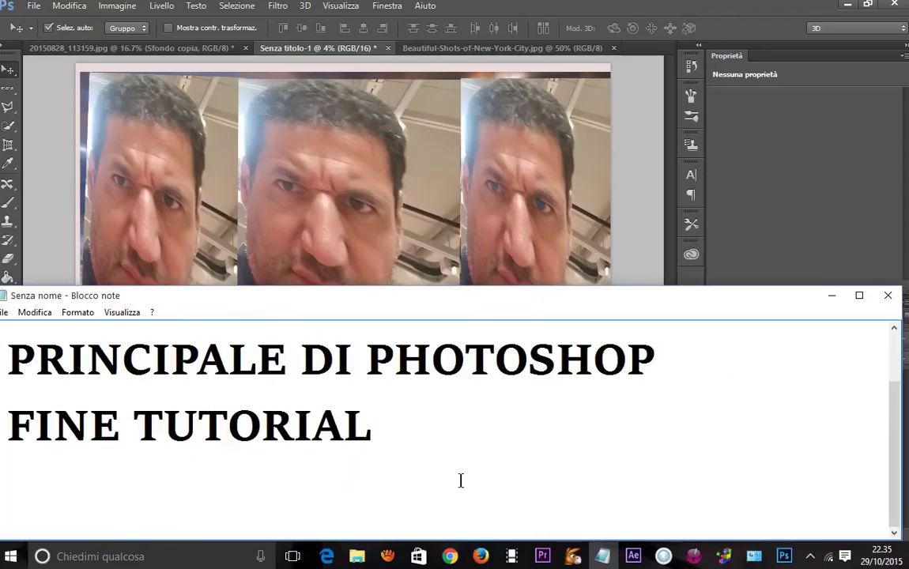
type("S")
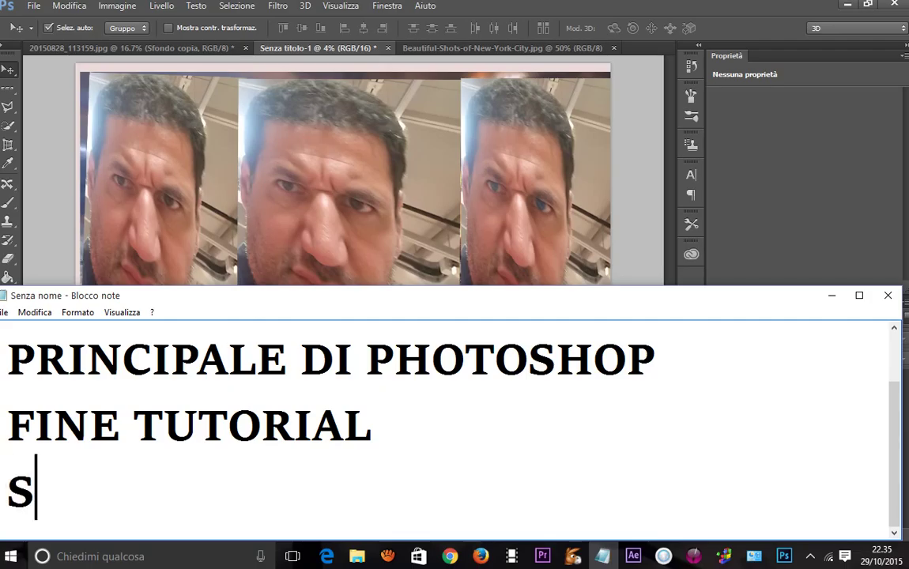
type("E VI è PIACIUTO.")
key("Return")
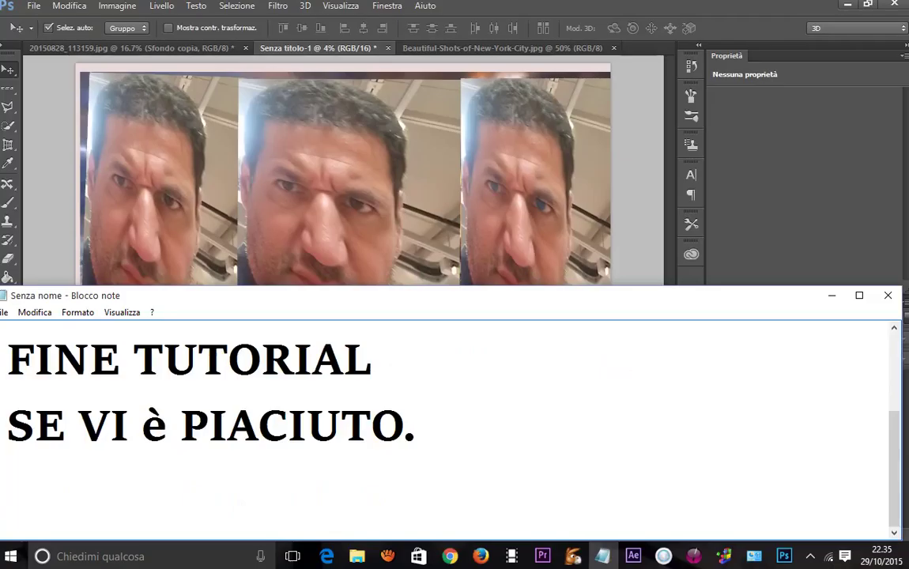
Step: Add 'CONDIVIDETELO E CLICCATE MI PIACE. GRAZIE' on the next line, correcting typos
type("CONDIVI")
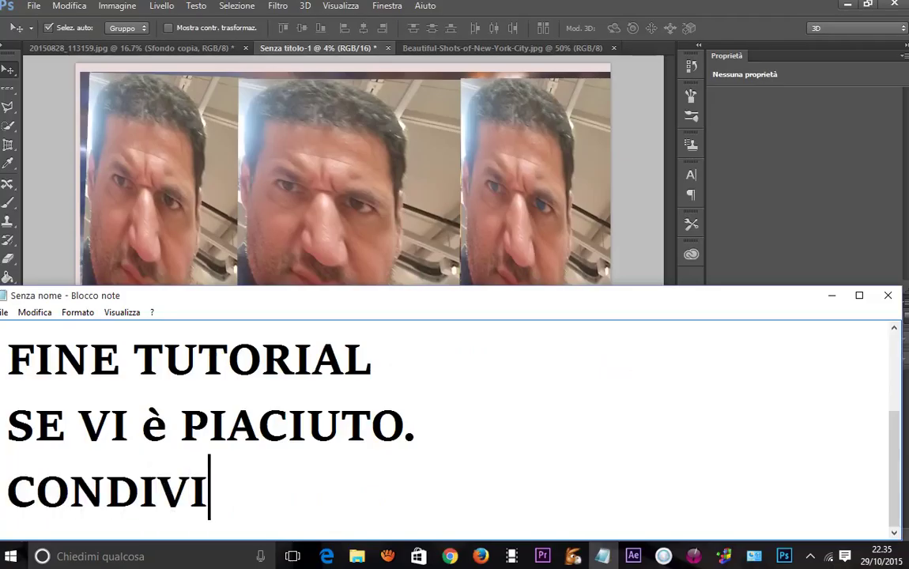
type("DETELO ")
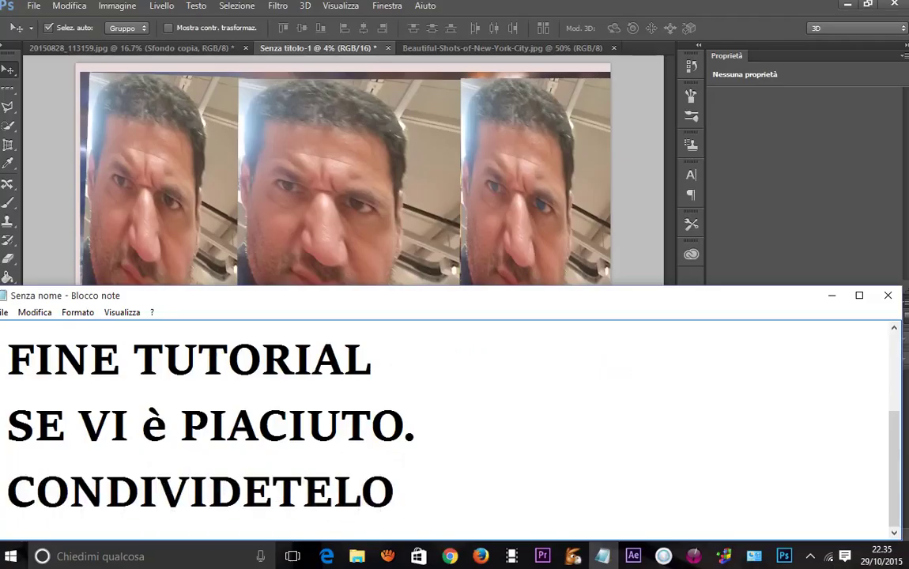
type("E CLICCATEMI")
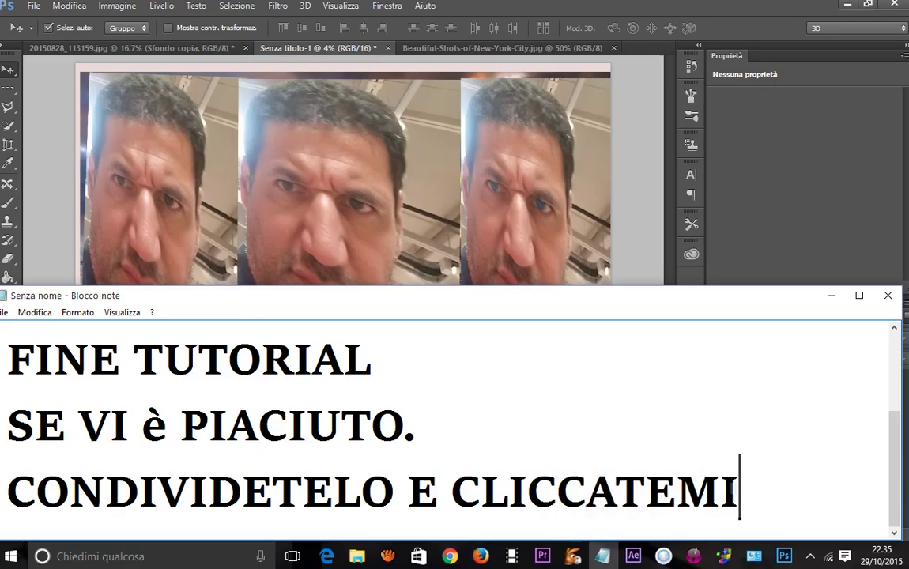
key("BackSpace")
key("BackSpace")
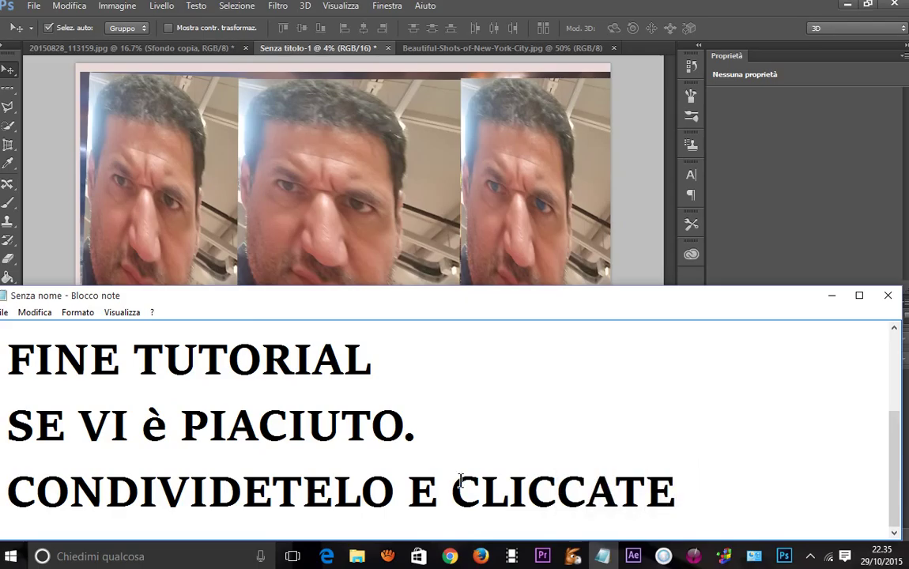
type("MI PIACE")
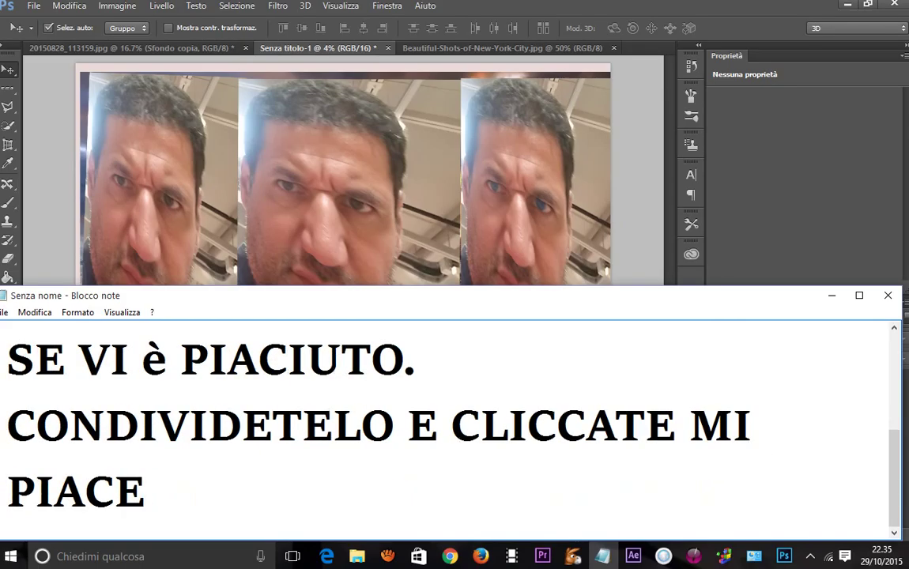
type(".   GRA")
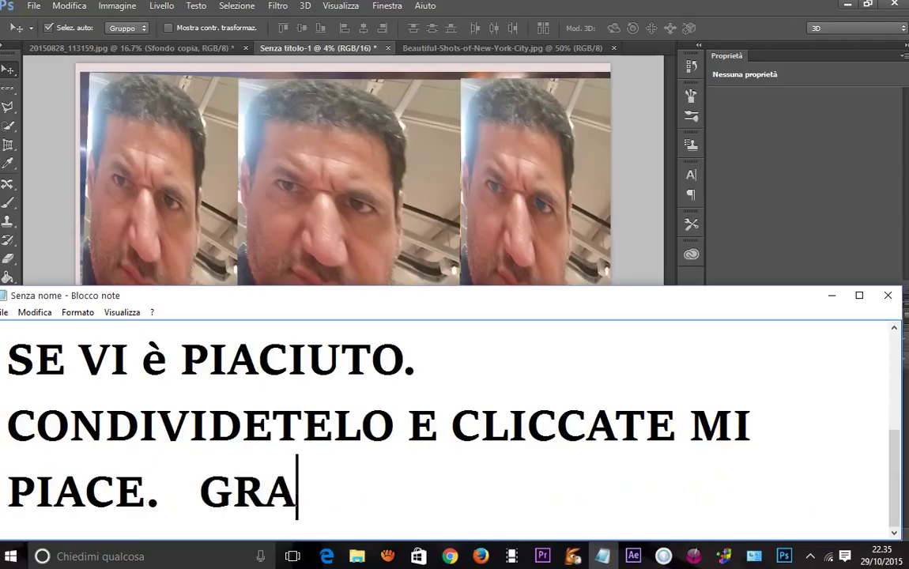
type("ZEI")
key("BackSpace")
key("BackSpace")
type("IE")
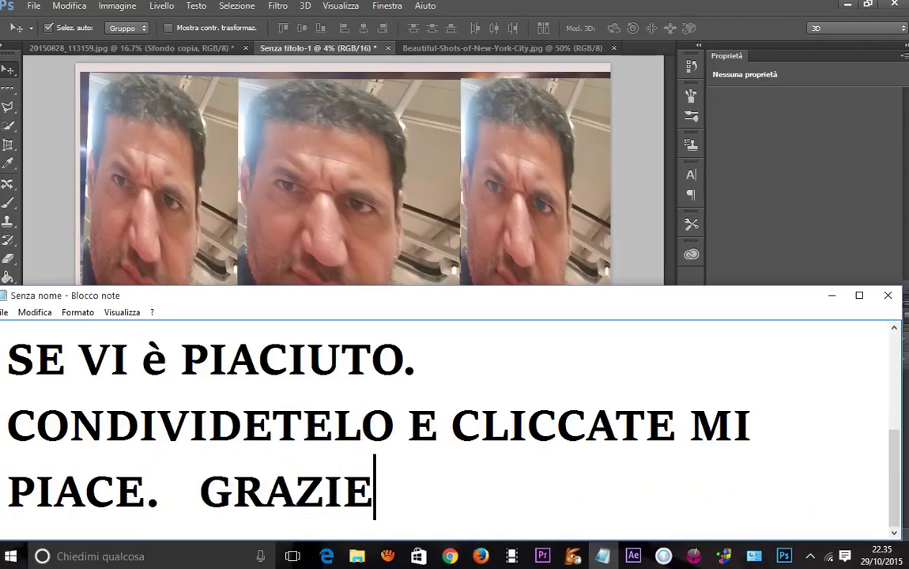
type("EEEEEEEEEEEE")
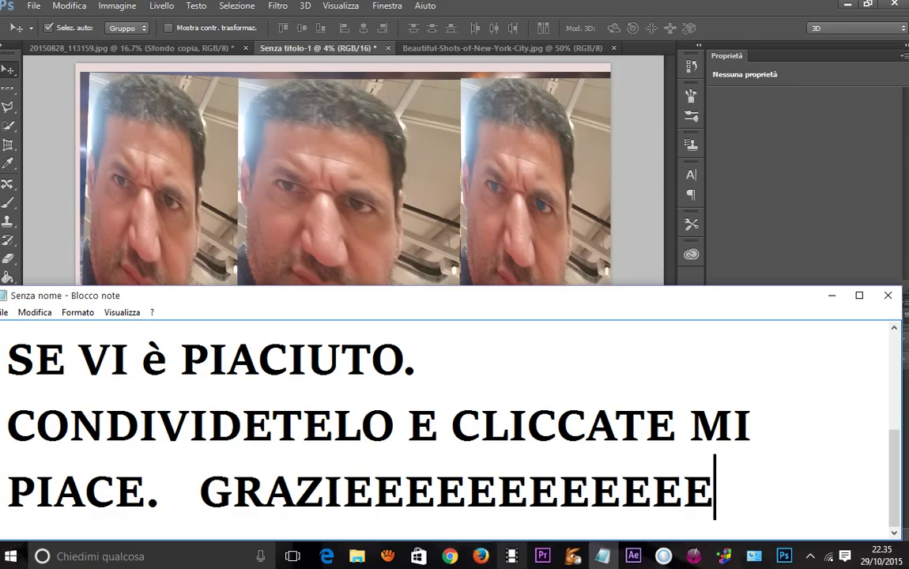